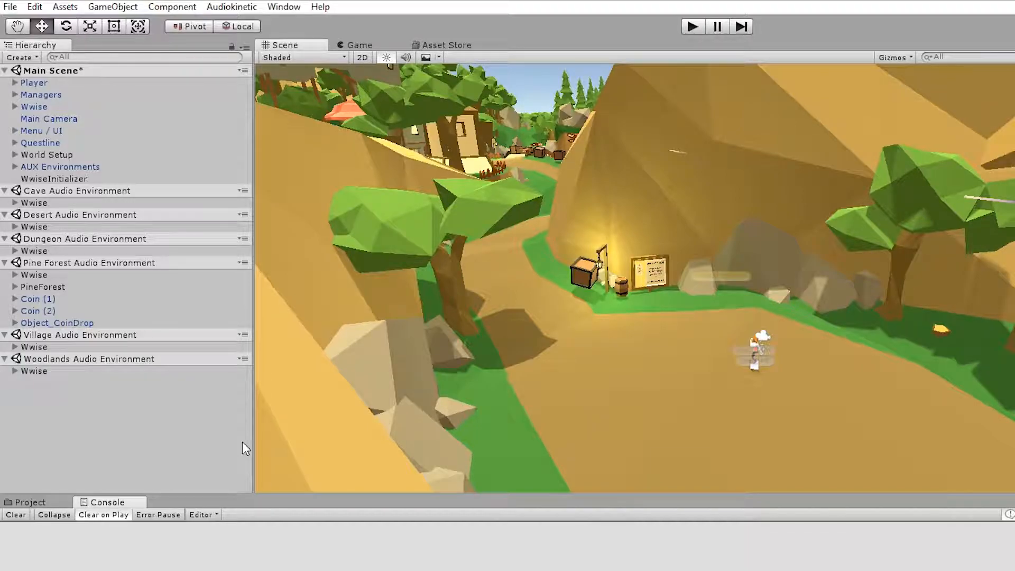
Step: Open the Certification 301, Lesson 3 scene for Loading SoundBanks using Triggers
left_click(105, 72)
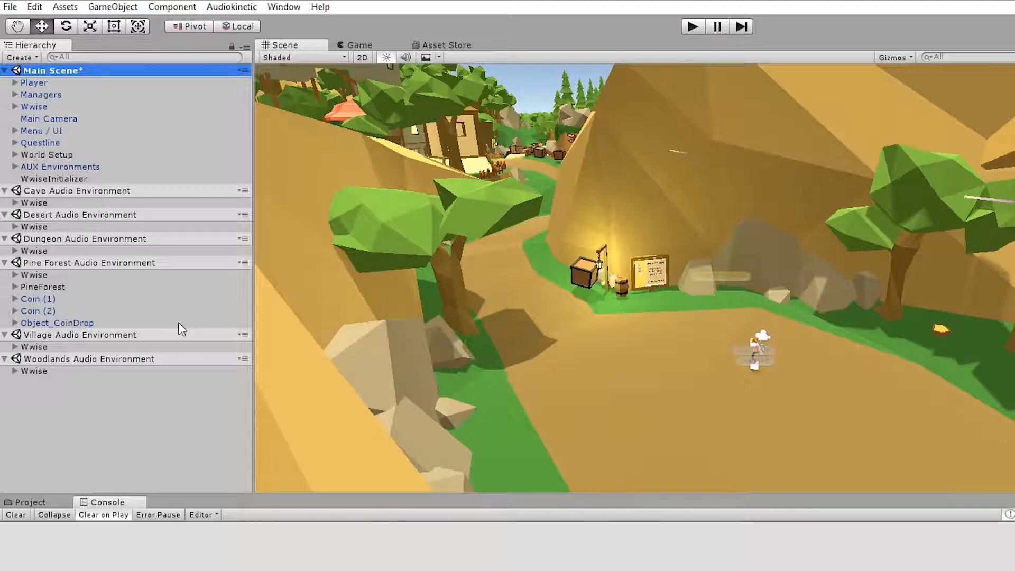
left_click(246, 7)
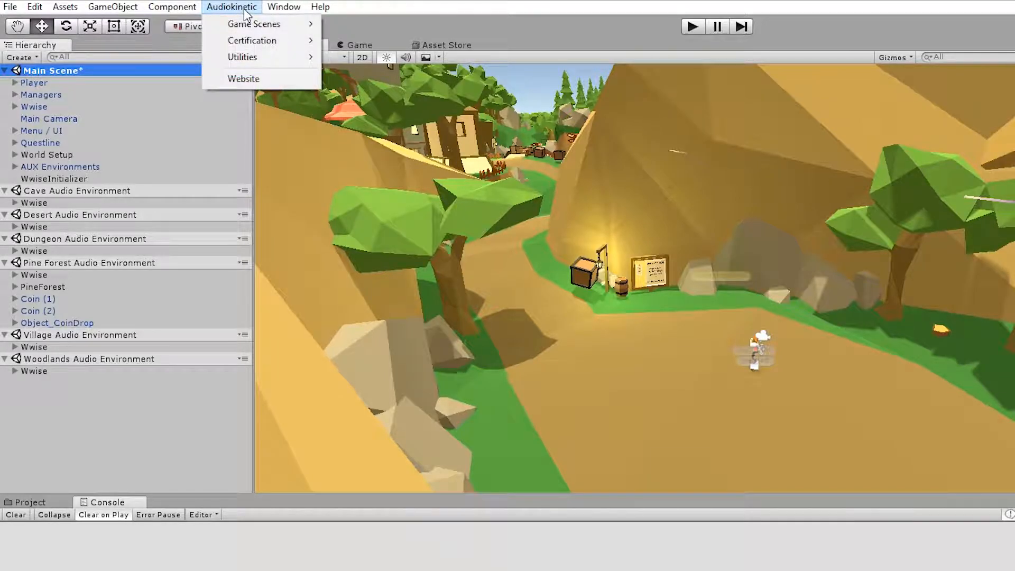
mouse_move(252, 40)
mouse_move(417, 40)
mouse_move(534, 74)
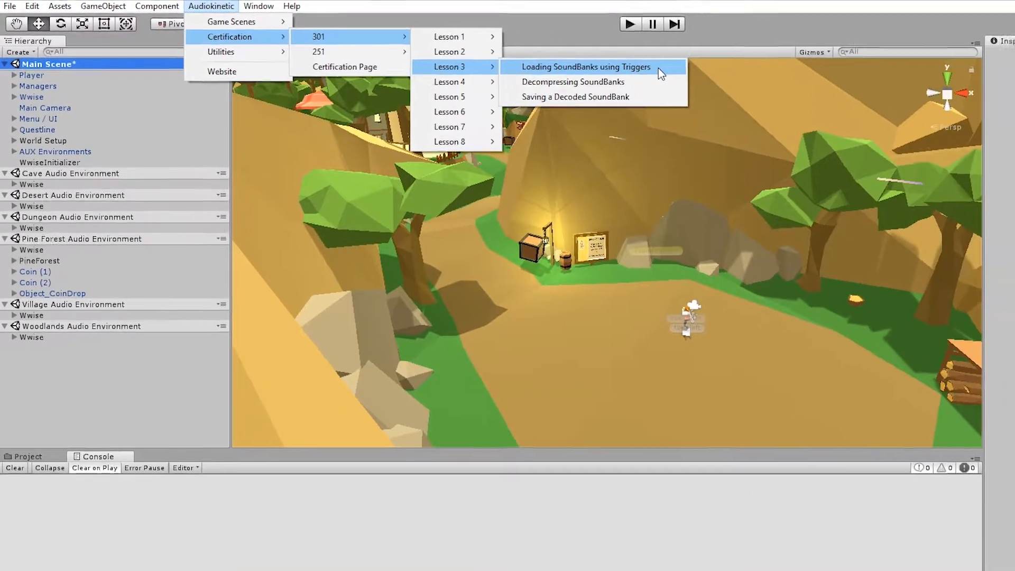
left_click(718, 73)
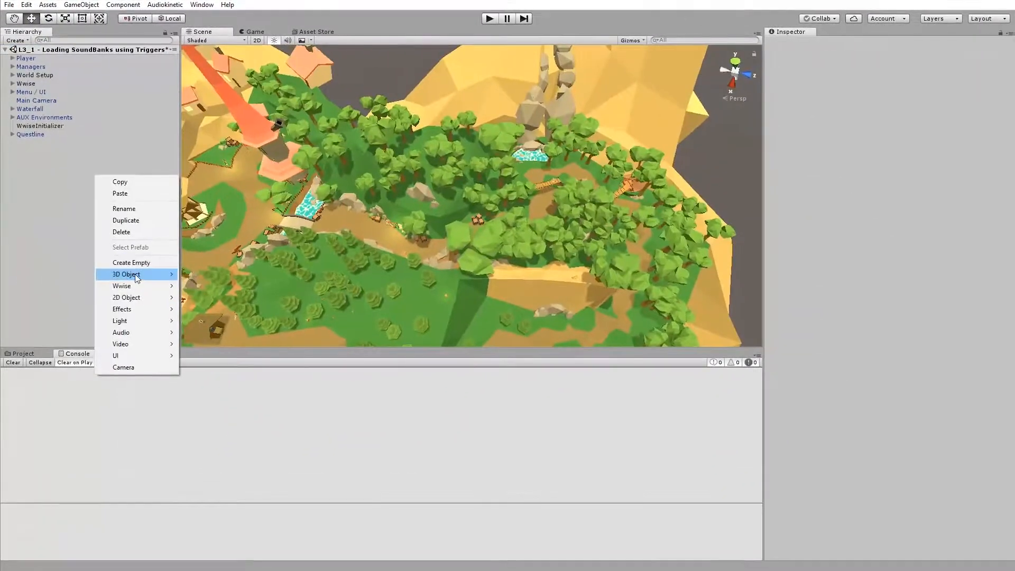
Step: Create a cube named Woodlands Trigger around the woodlands area with an Ak Bank that loads Woodlands on AkTriggerEnter
left_click(211, 271)
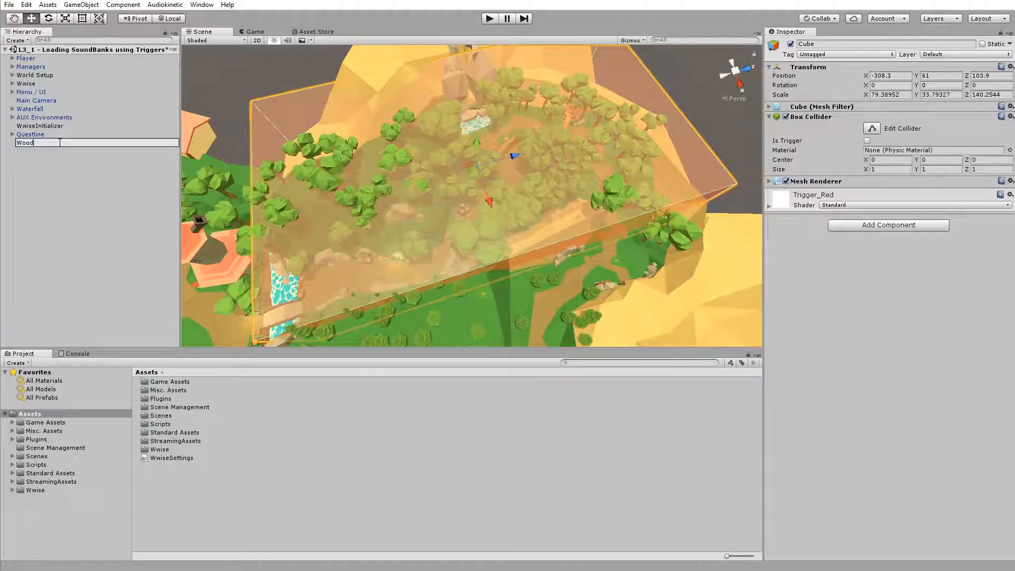
left_click(894, 202)
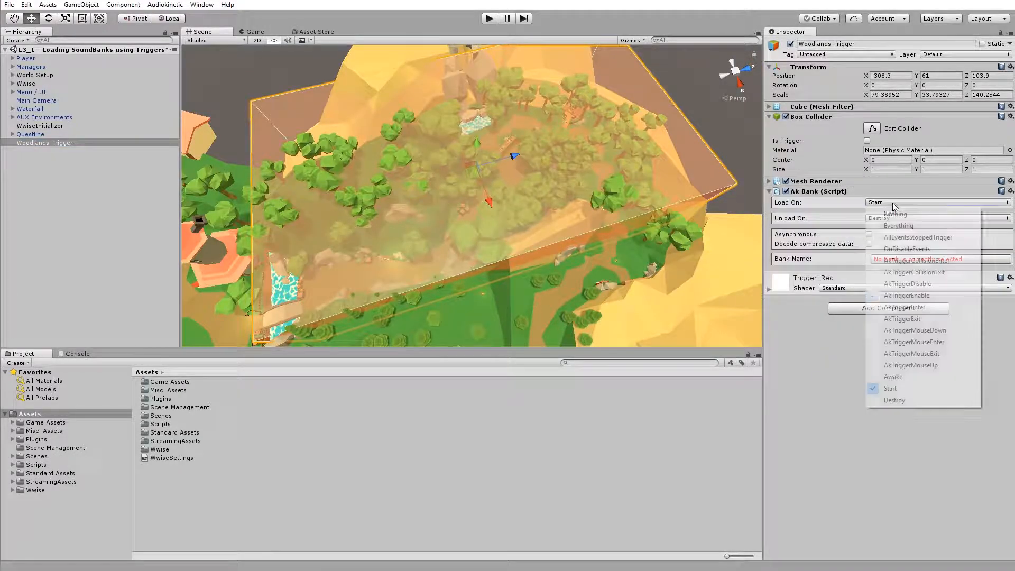
left_click(905, 307)
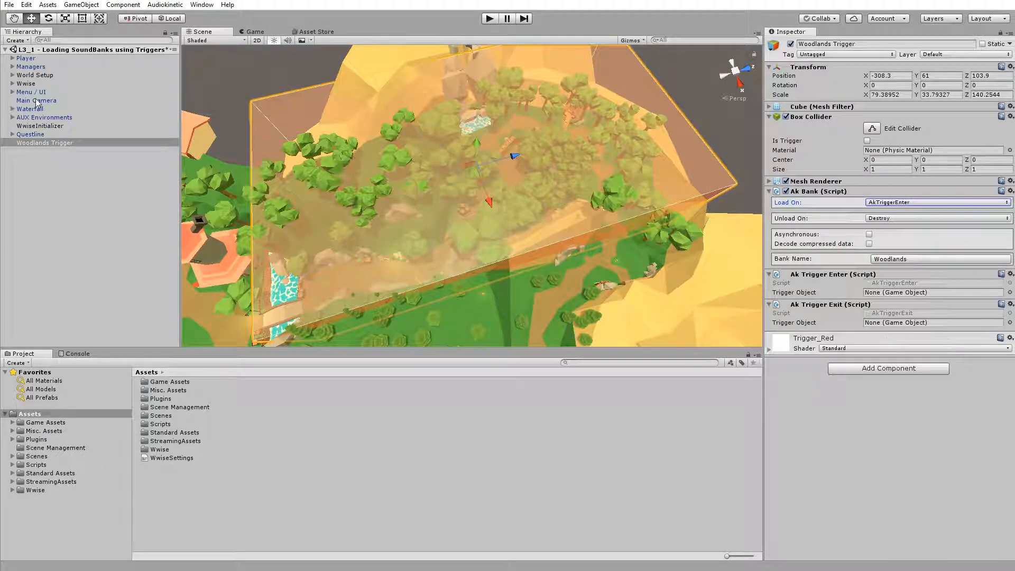
Step: Configure the Woodlands Trigger with Main Camera as its trigger object, unloading on AkTriggerExit, and Is Trigger enabled on its collider
left_click_drag(37, 102, 932, 322)
left_click(937, 218)
left_click(922, 317)
left_click(886, 217)
left_click(922, 415)
left_click(867, 141)
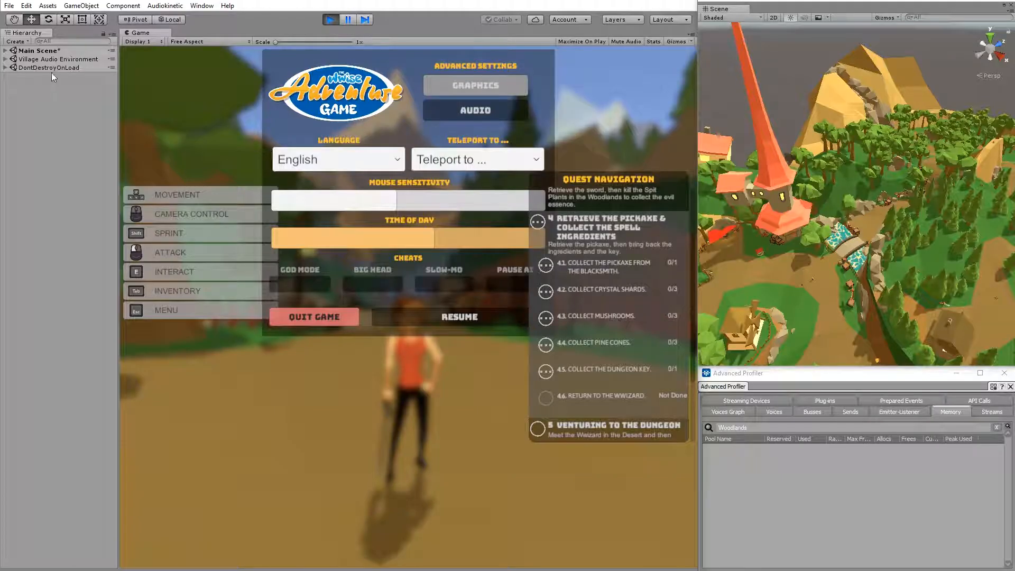
Step: Resume the running game, run the character across the bridge into the Woodlands, and pause there
left_click(290, 366)
key("Escape")
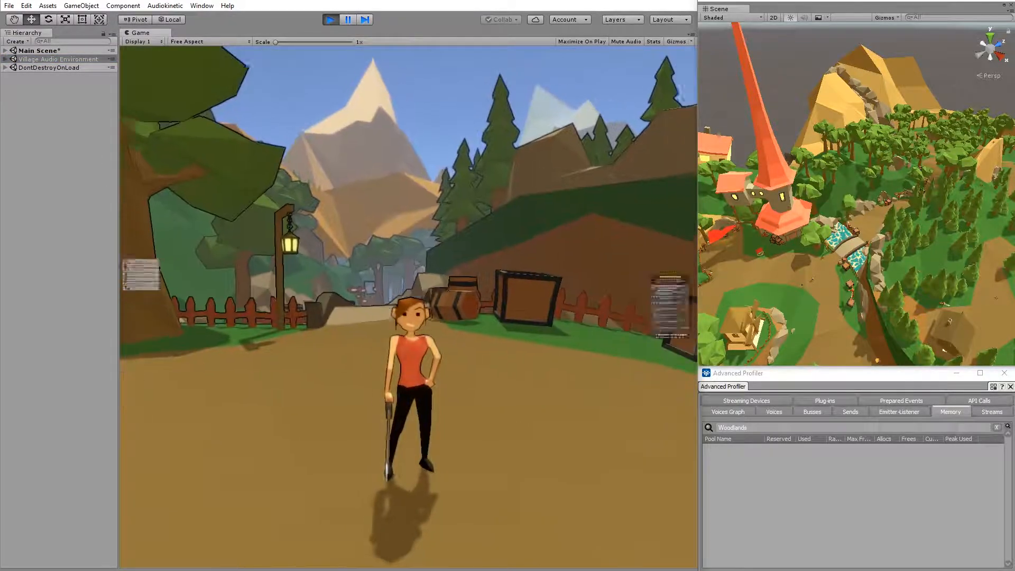
key("w")
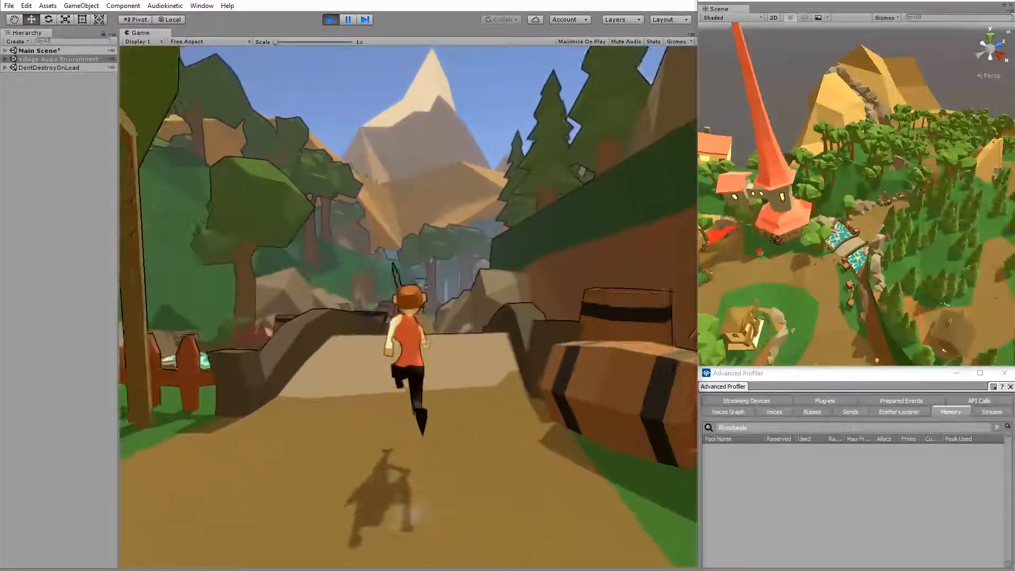
key("w")
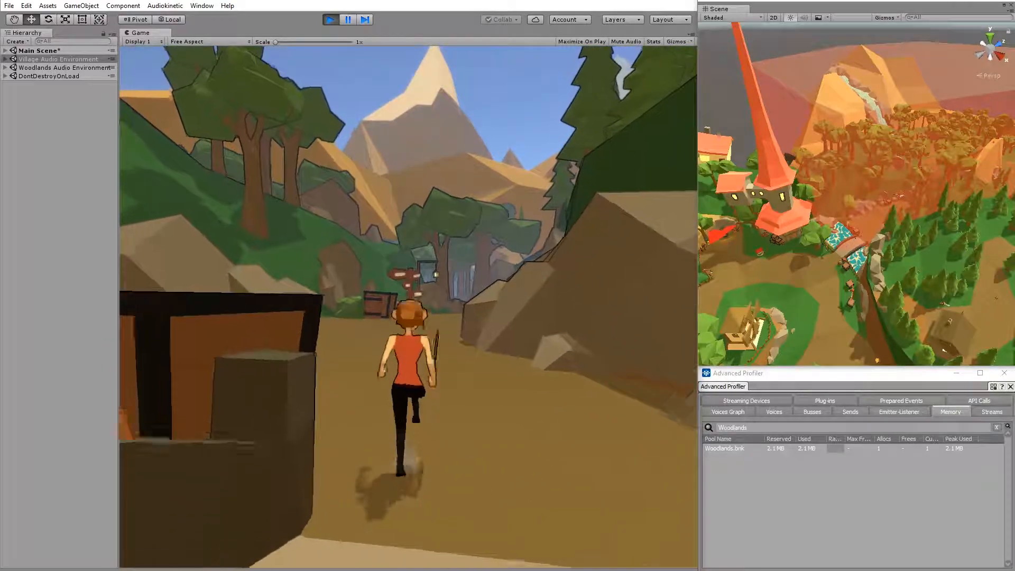
key("Escape")
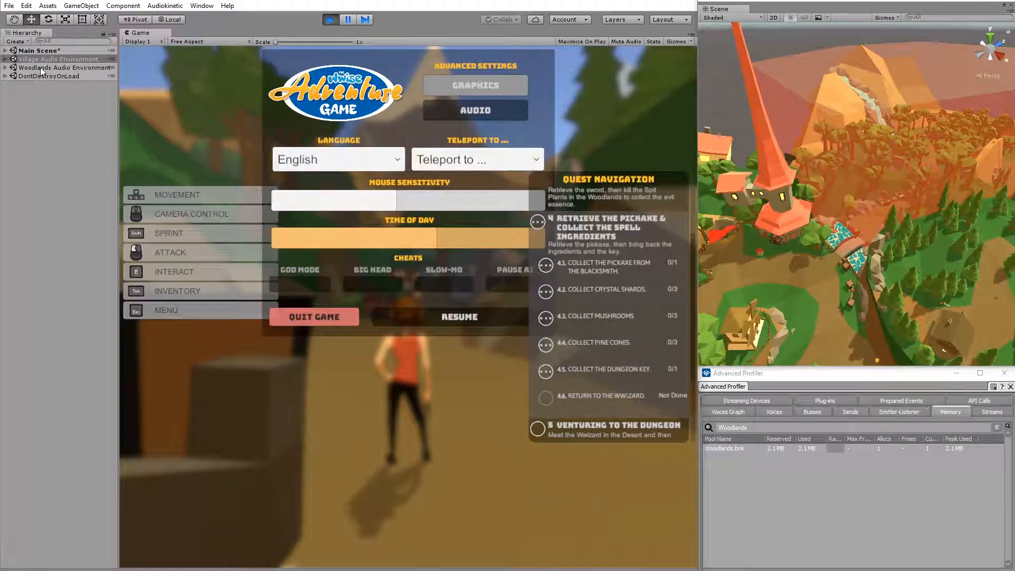
Step: Inspect the Wwise object in the Woodlands Audio Environment scene and the Woodlands.bnk entry in the profiler's memory view
left_click(41, 68)
left_click(6, 68)
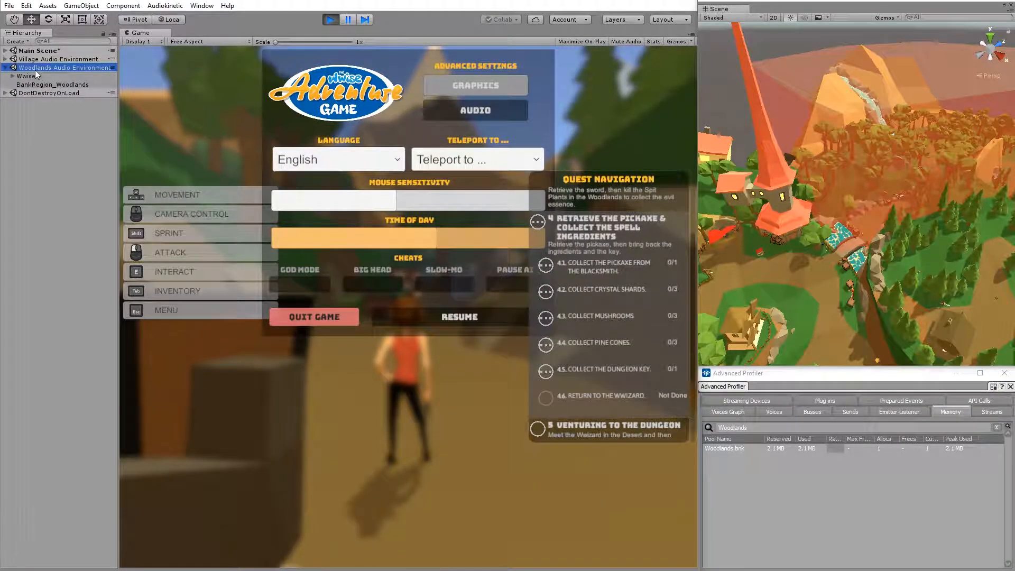
left_click(27, 76)
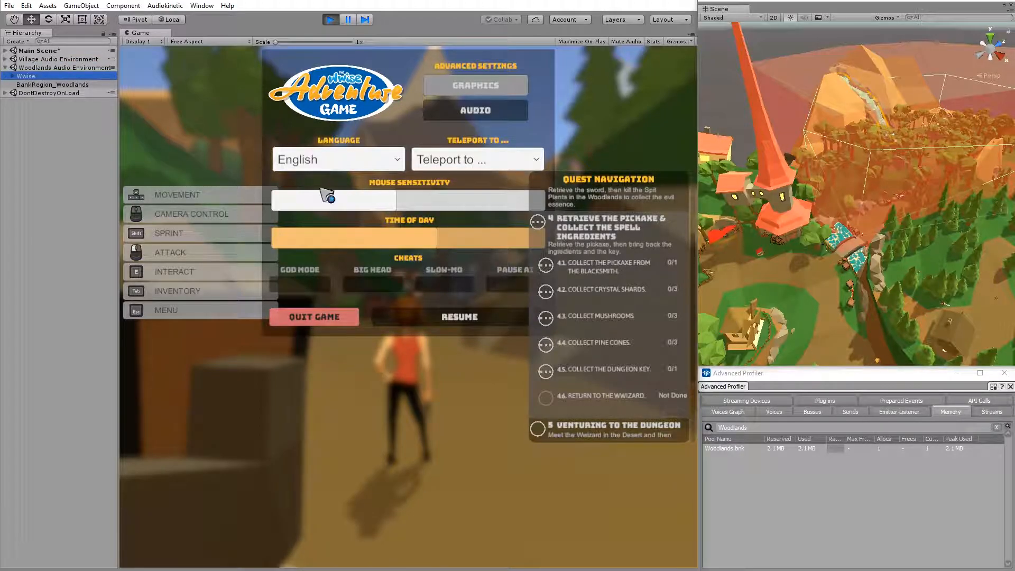
left_click(725, 449)
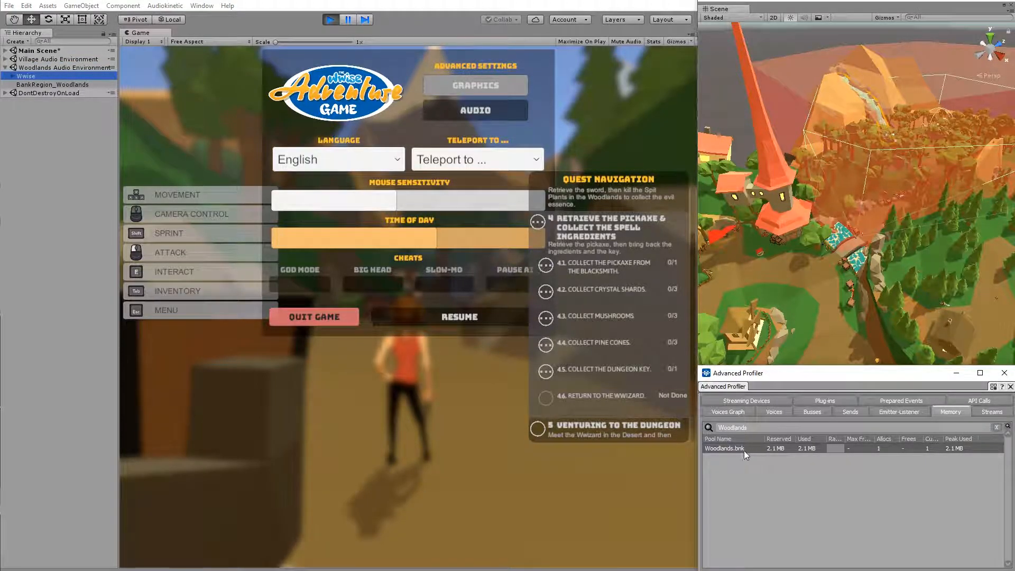
Step: Resume the game, run the character back over the bridge to the village, and pause to check the loaded scenes
left_click(458, 422)
key("Escape")
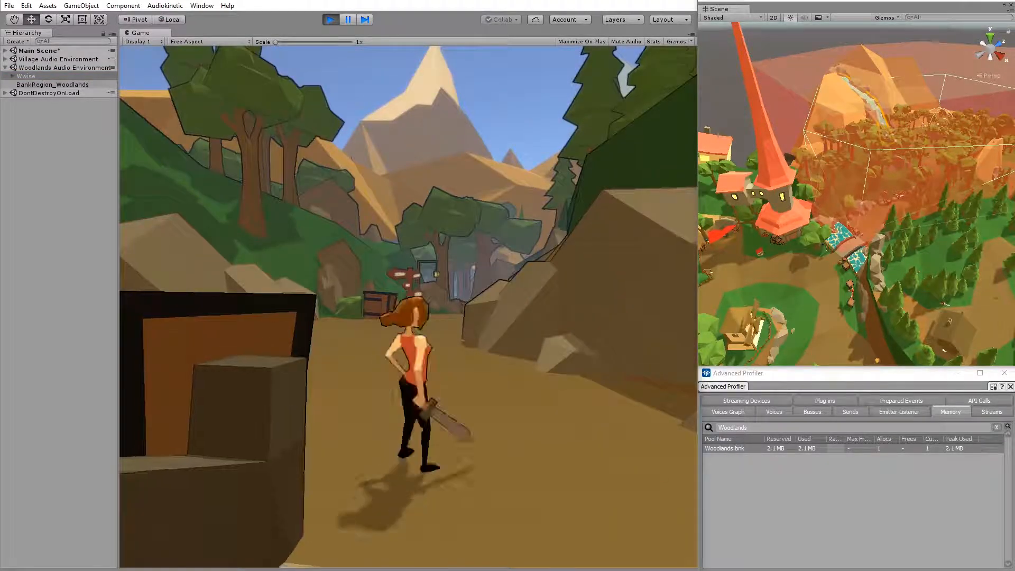
key("s")
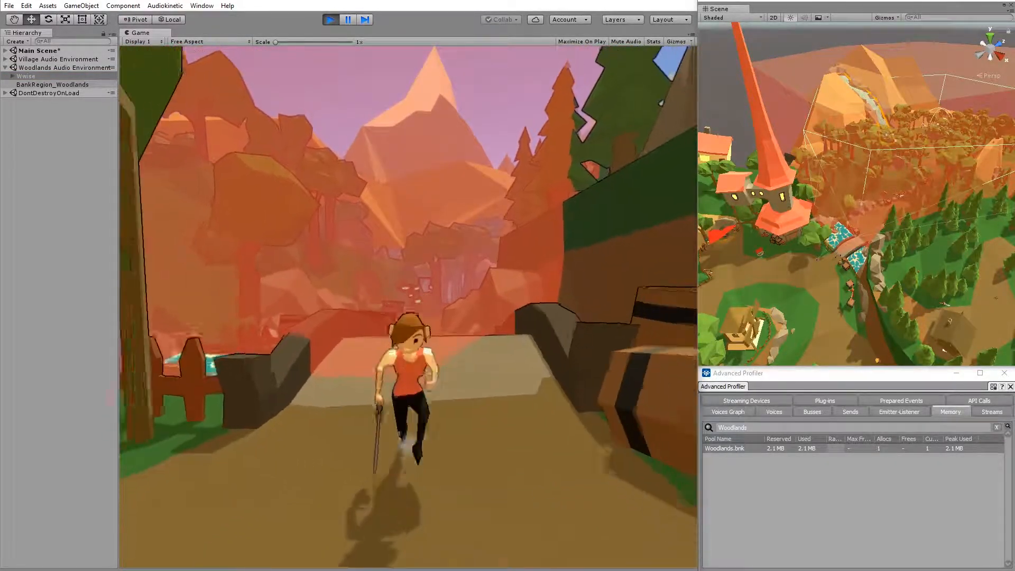
key("Escape")
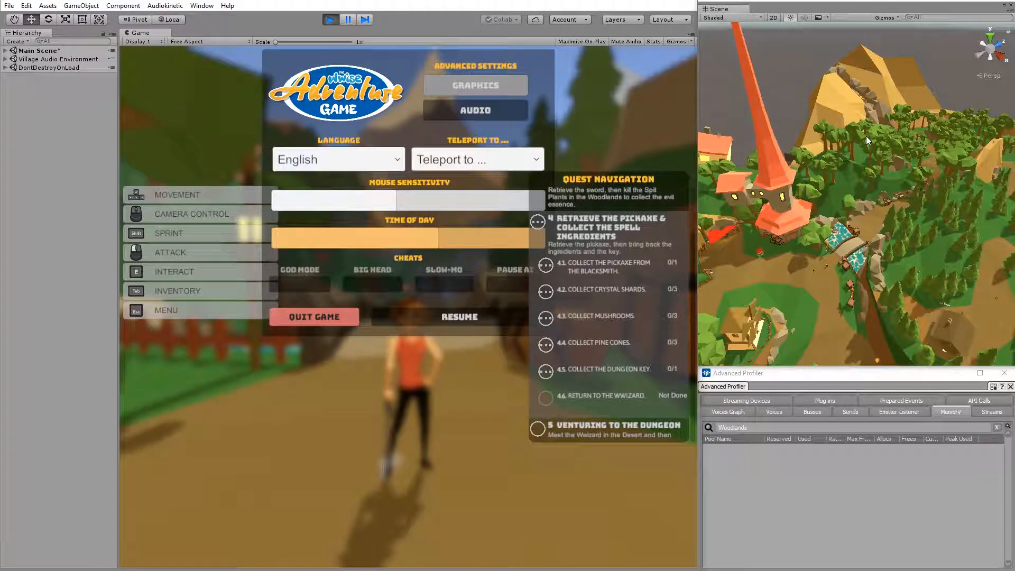
Step: Resume the game and run into the Woodlands once more to check the scene and SoundBank loading
key("Escape")
key("w")
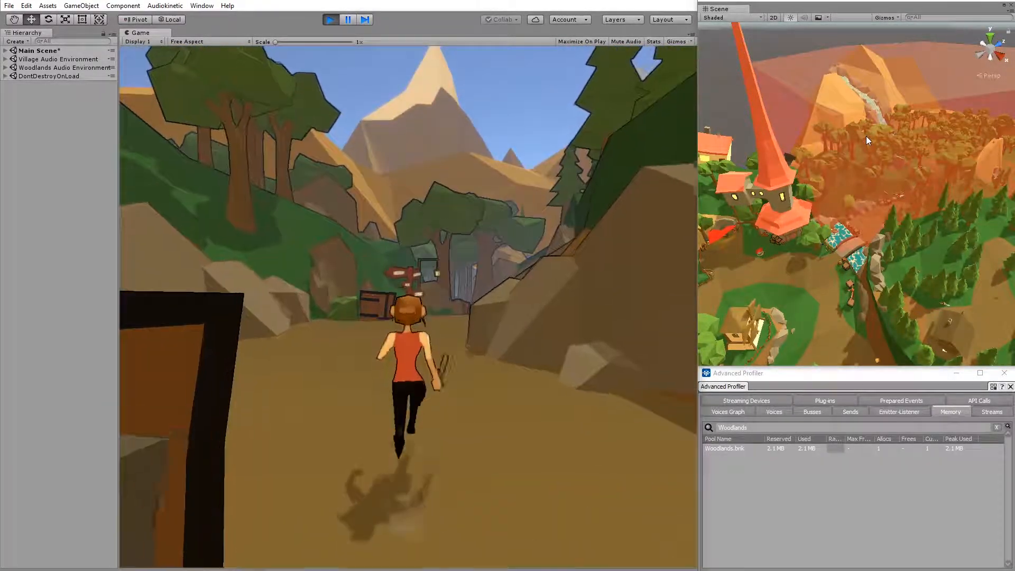
key("Escape")
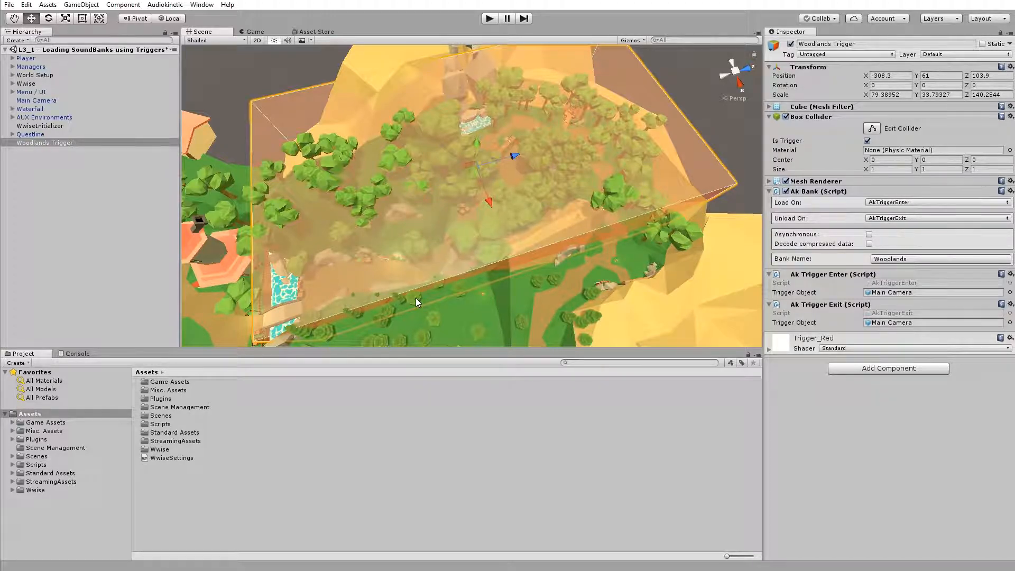
Step: Create a new scene named Woodlands in the Assets folder and add it to the Hierarchy
right_click(232, 486)
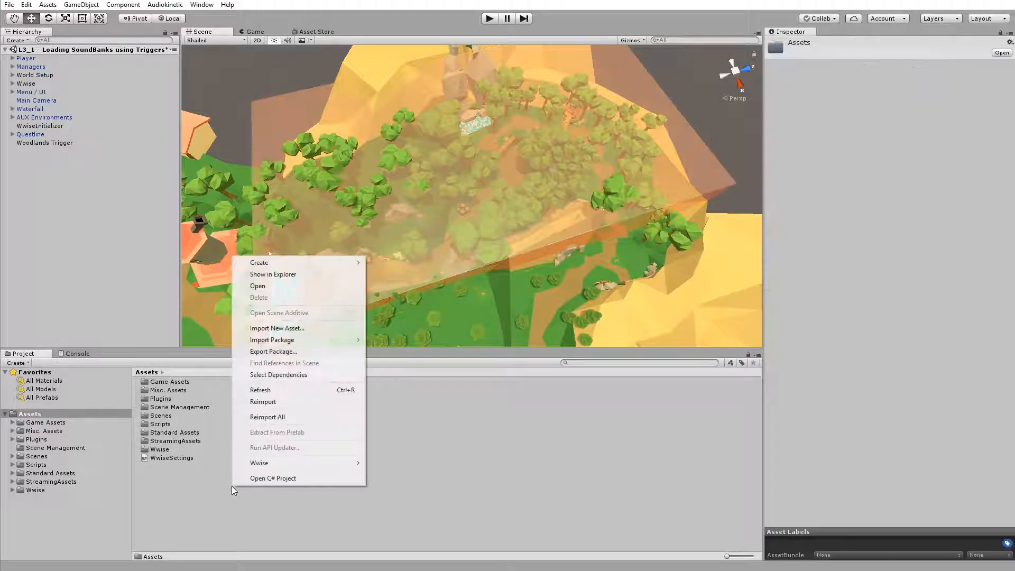
mouse_move(334, 264)
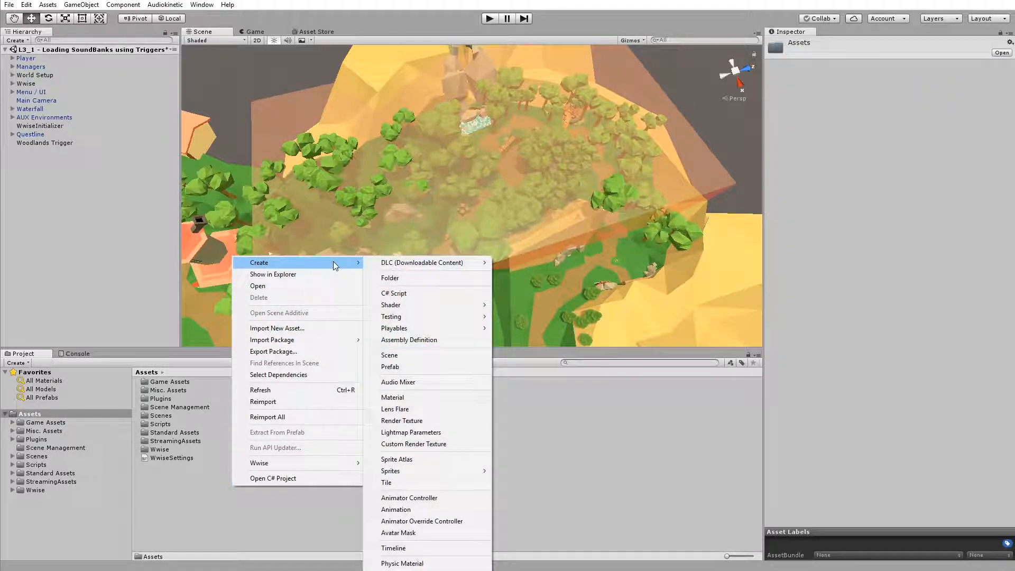
left_click(443, 355)
type("Woodlands")
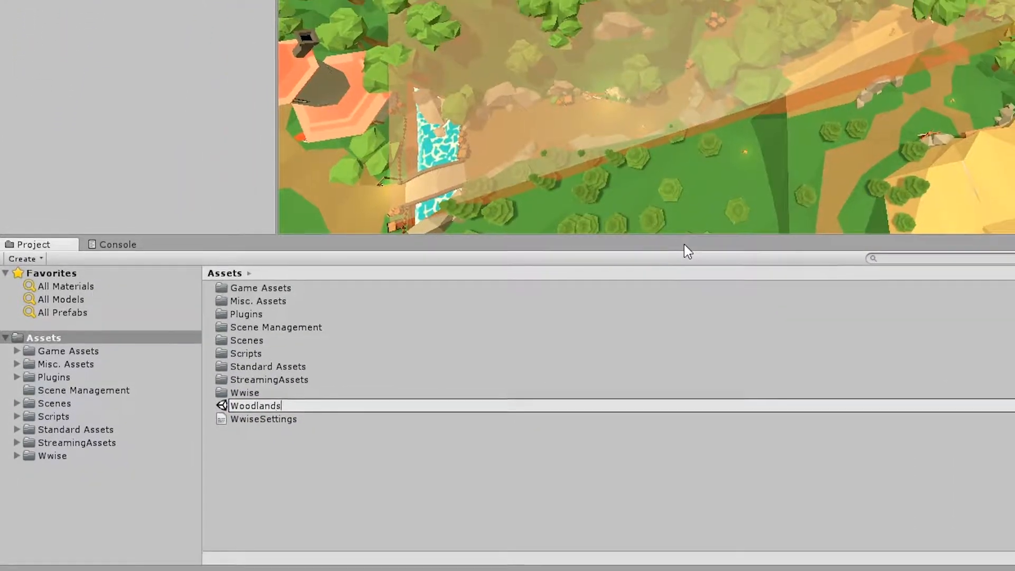
key("Return")
left_click_drag(261, 528, 151, 139)
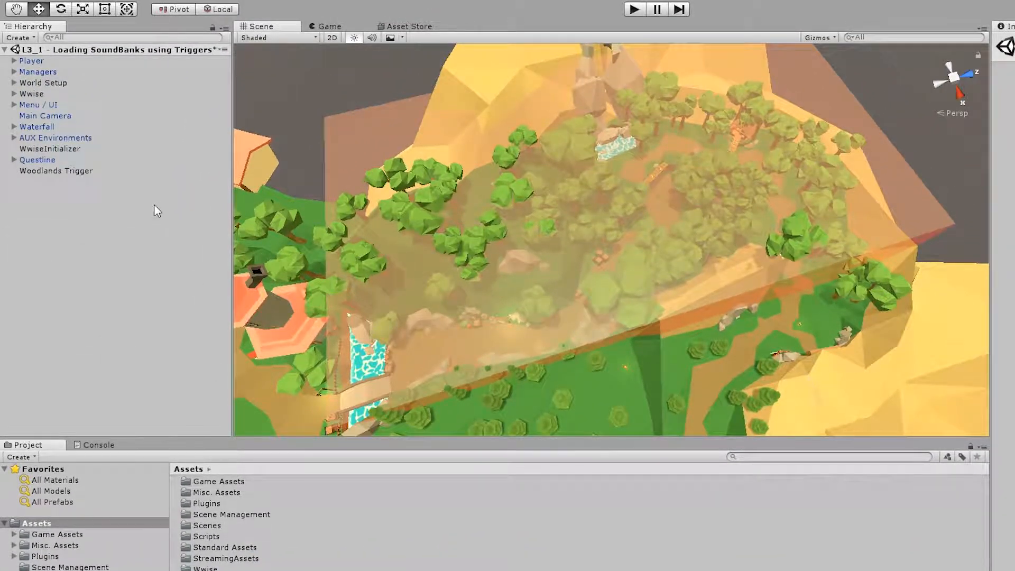
Step: Compare the Woodlands scene's camera and light with the lesson scene's own Main Camera and Sun, searching the Hierarchy for "sun"
left_click(79, 193)
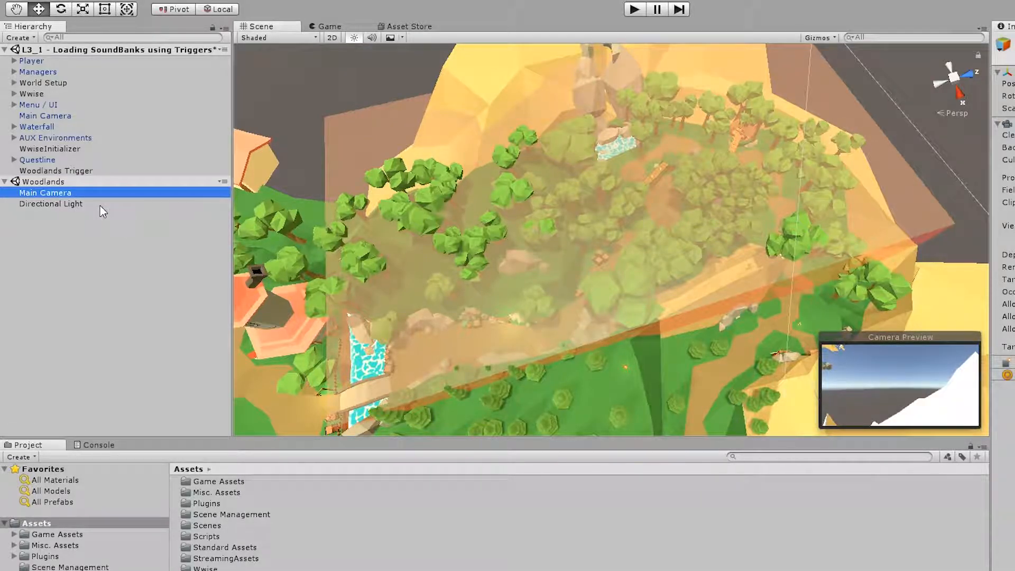
left_click(100, 205)
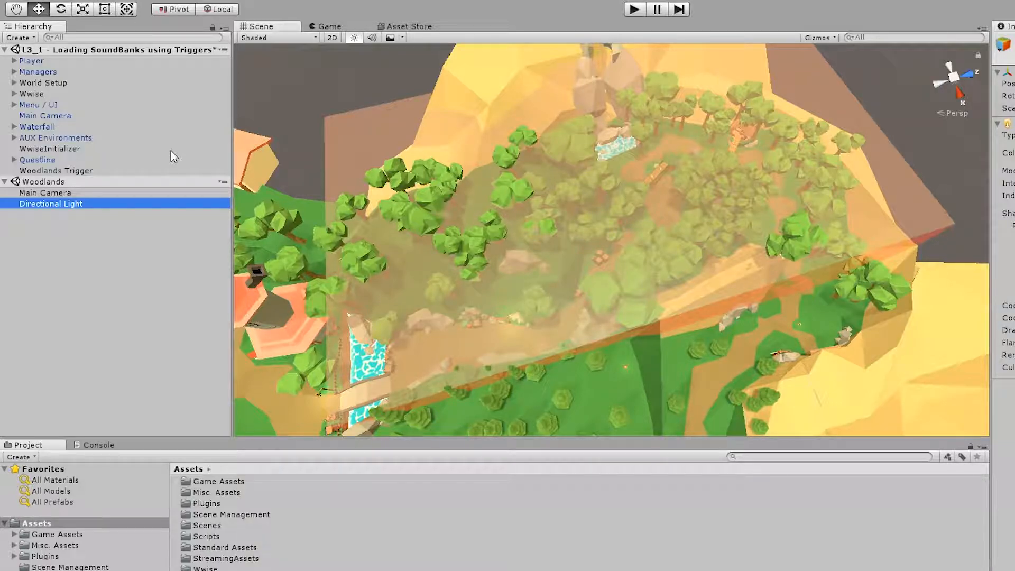
left_click(48, 116)
left_click(114, 38)
type("sun")
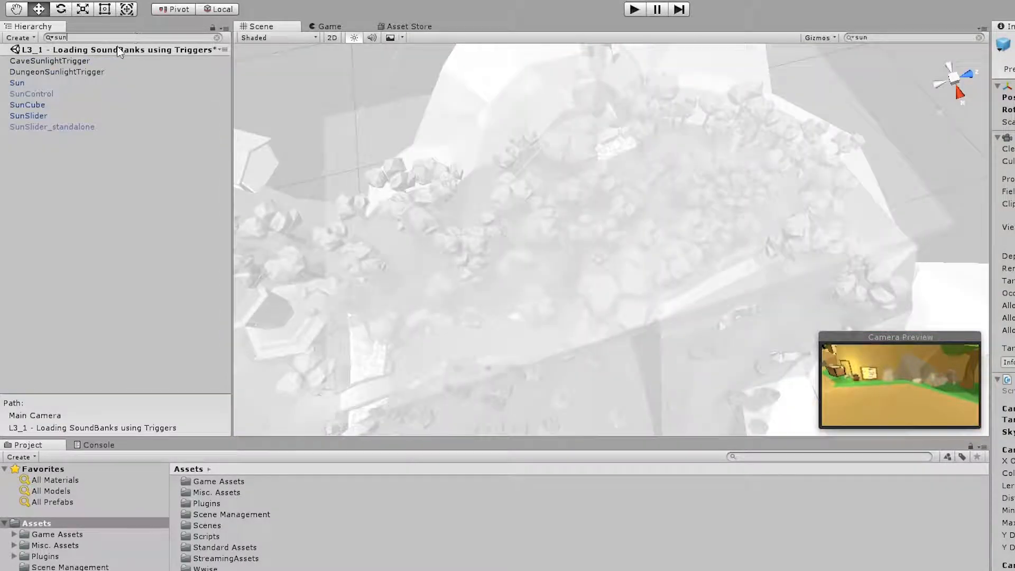
left_click(89, 83)
left_click(218, 38)
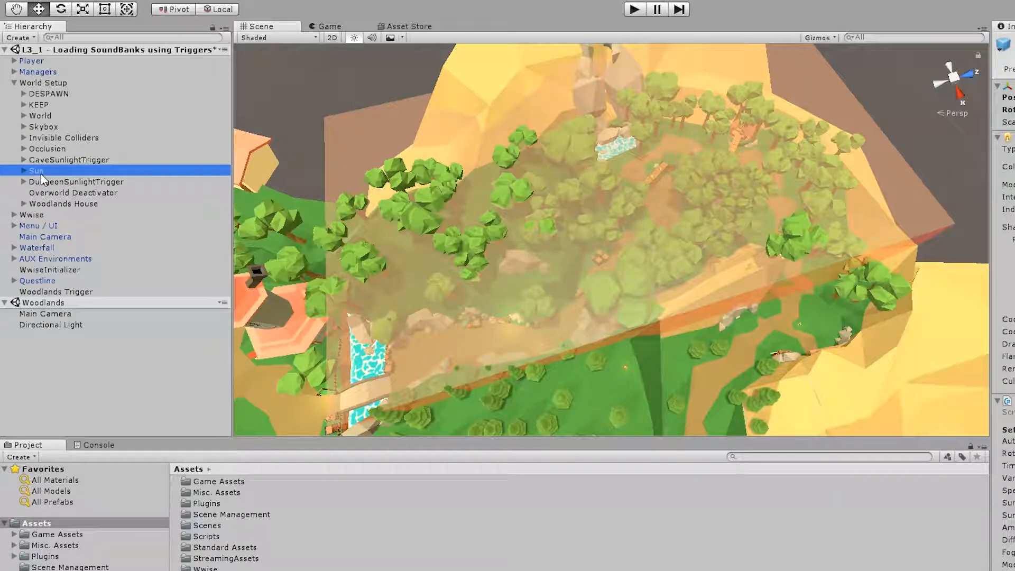
Step: Delete the Main Camera and Directional Light from the Woodlands scene and collapse the World Setup group
left_click(61, 313)
left_click(67, 324, "shift")
right_click(129, 323)
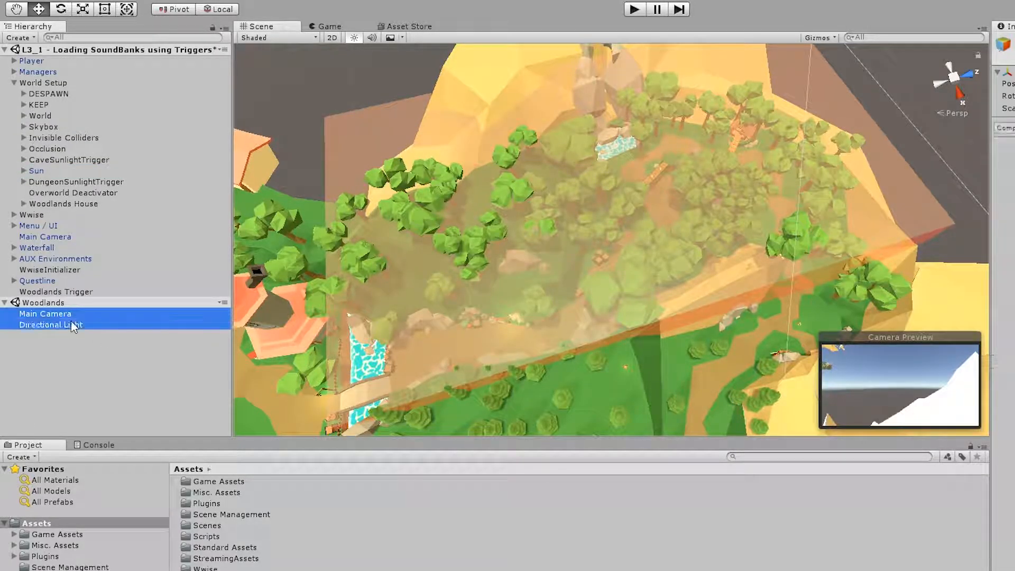
left_click(127, 397)
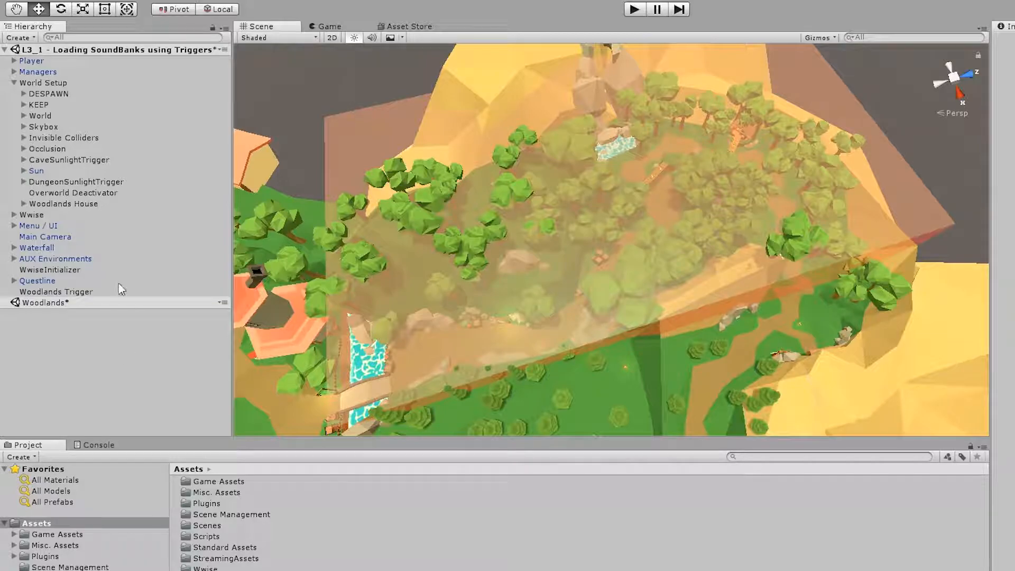
left_click(13, 83)
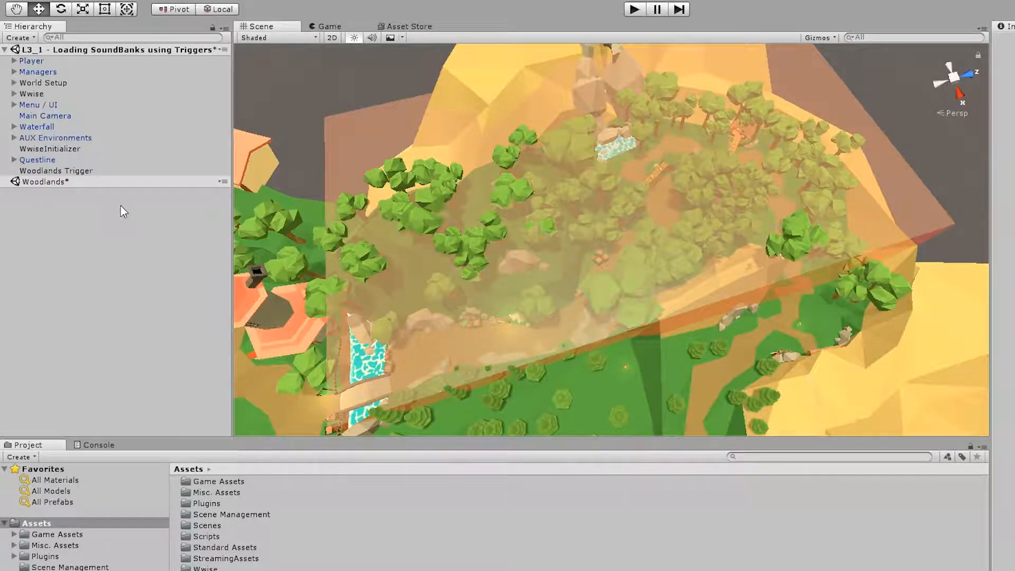
Step: Create an empty game object in the Woodlands scene and rename it Wwise
right_click(86, 185)
mouse_move(158, 345)
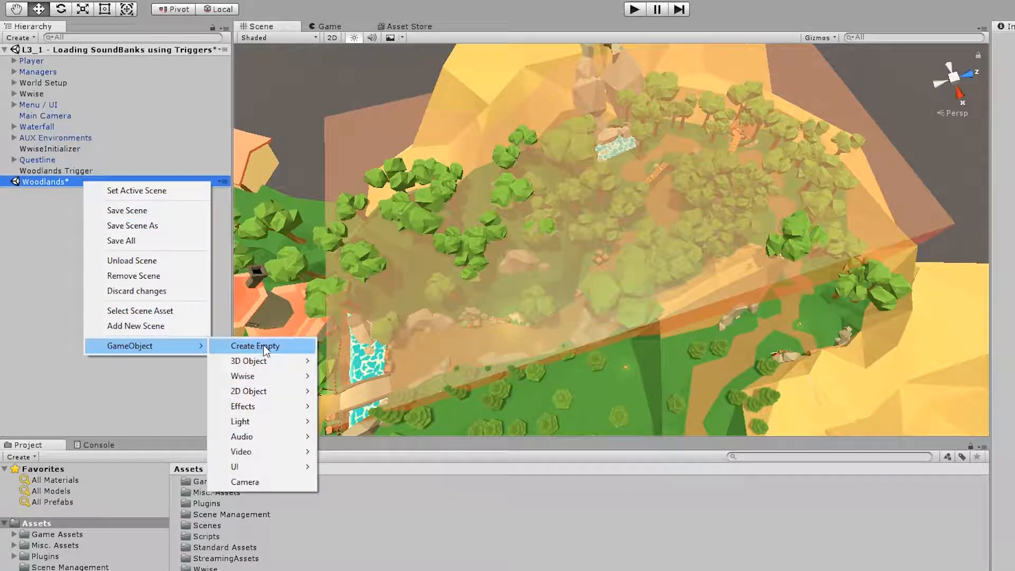
left_click(295, 346)
right_click(39, 192)
left_click(105, 235)
type("Wwise")
key("Return")
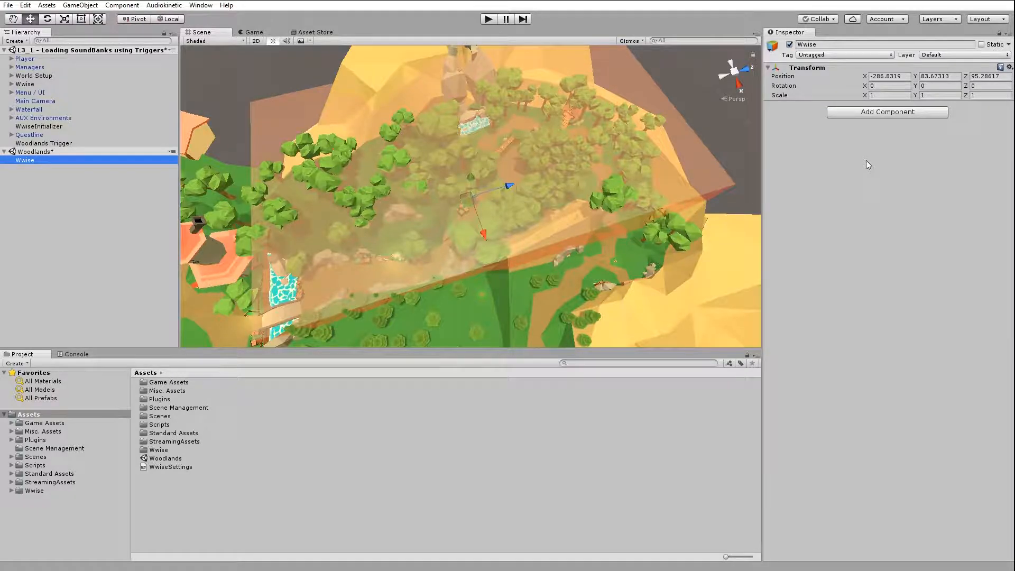
Step: Move the Ak Bank component from the Woodlands Trigger onto the Wwise object in the Woodlands scene
left_click(87, 143)
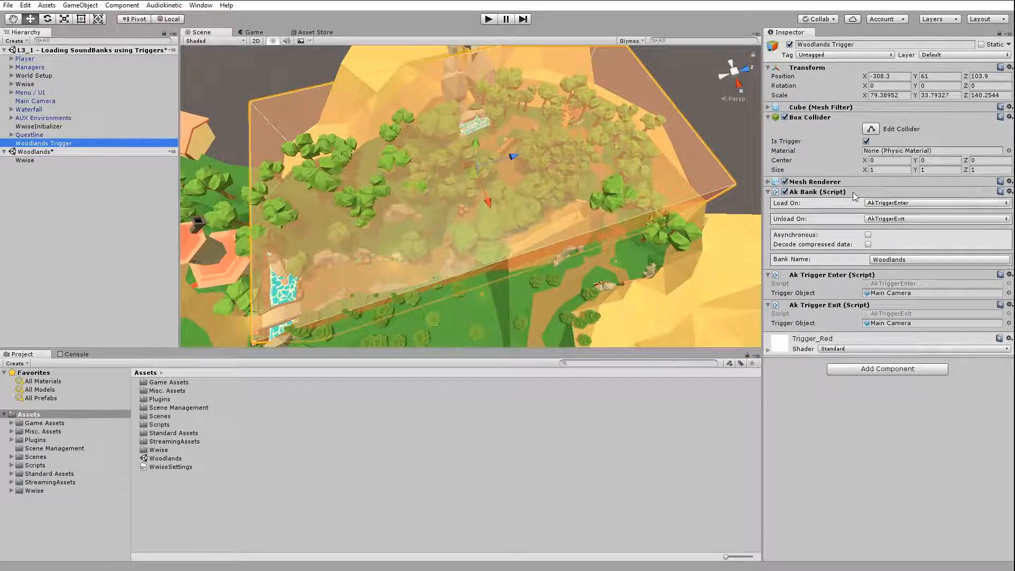
left_click_drag(853, 192, 35, 164)
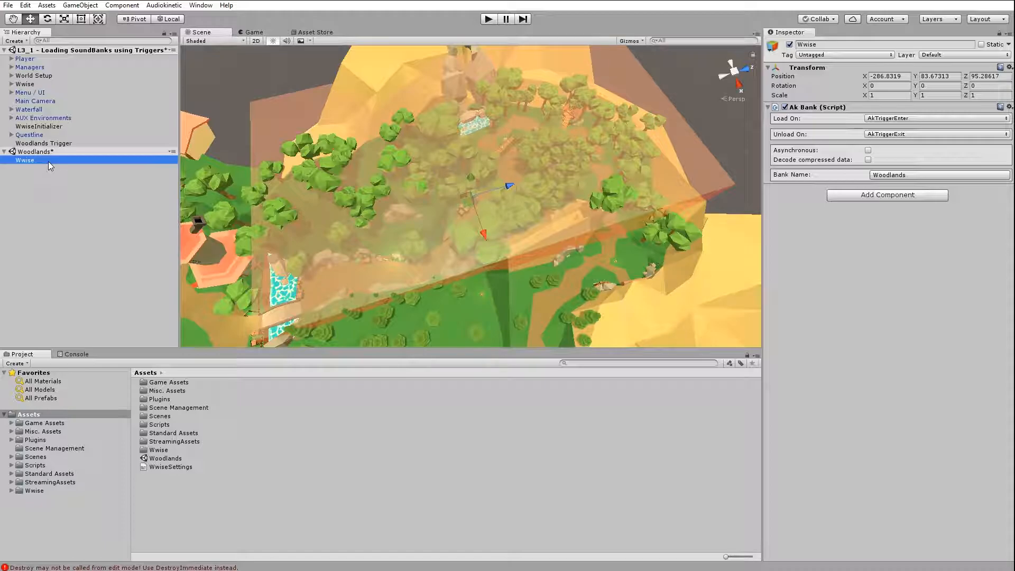
Step: Set the Ak Bank component on the Woodlands scene's Wwise object to load on Awake instead of on trigger enter
left_click(43, 143)
left_click(25, 160)
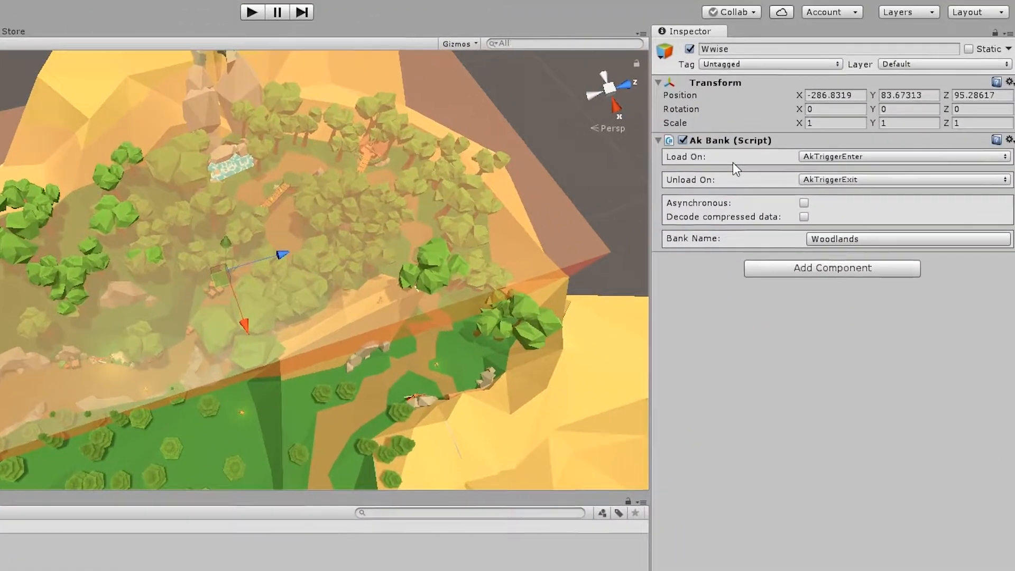
left_click(866, 127)
left_click(879, 128)
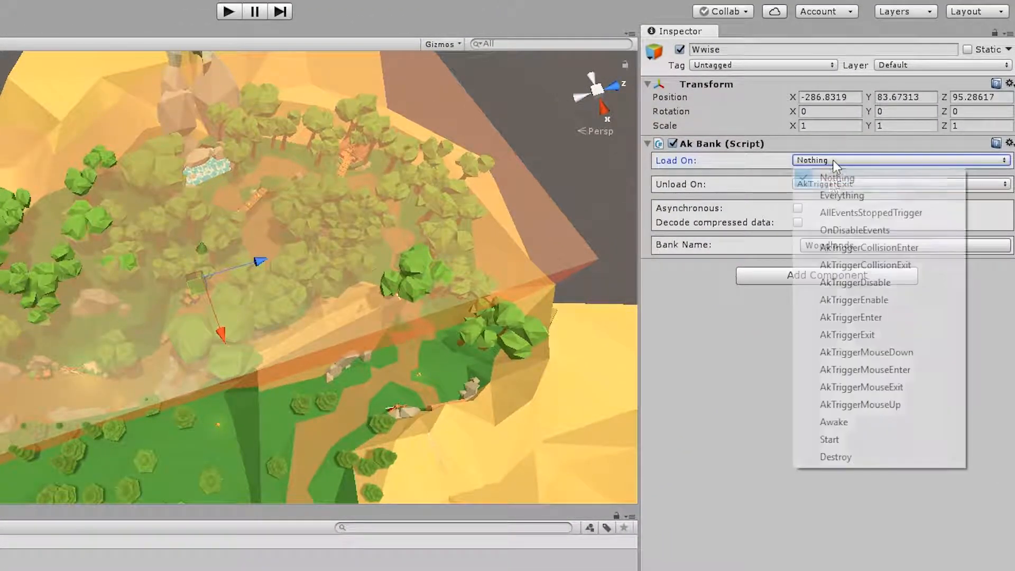
left_click(834, 422)
Step: Set the same Ak Bank component in the Woodlands scene to unload on Destroy
left_click(58, 196)
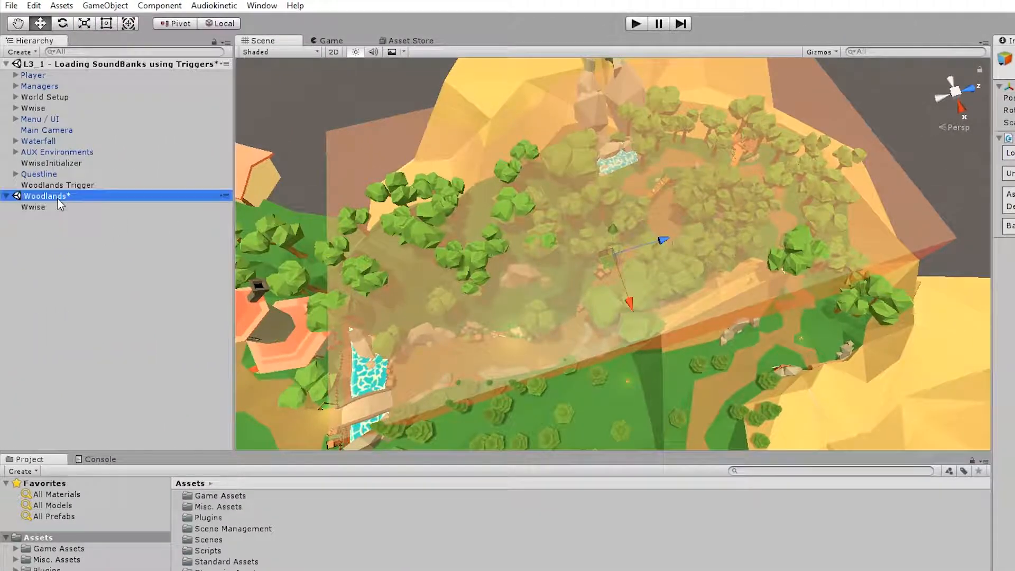
left_click(59, 206)
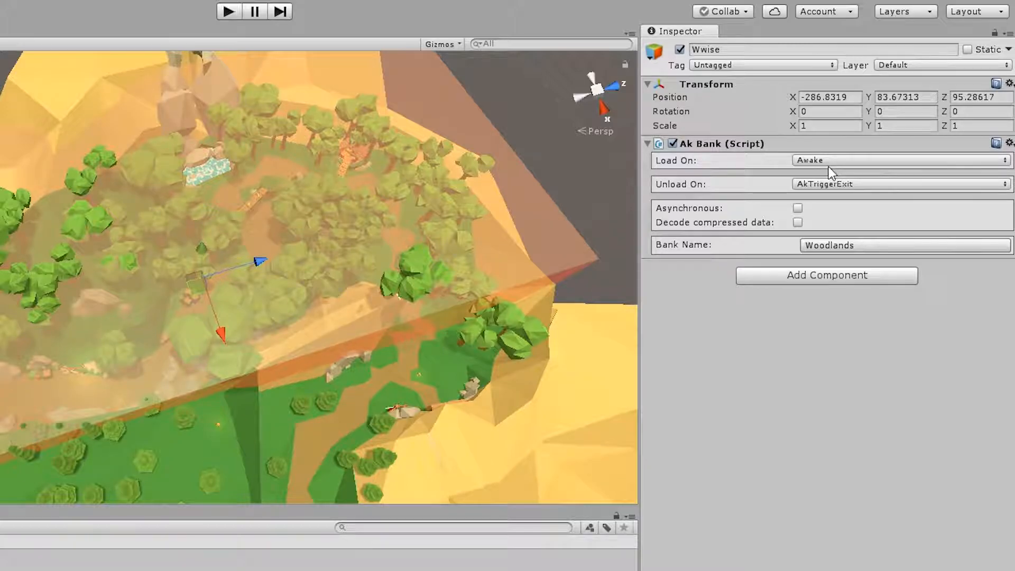
left_click(827, 184)
left_click(831, 202)
left_click(826, 185)
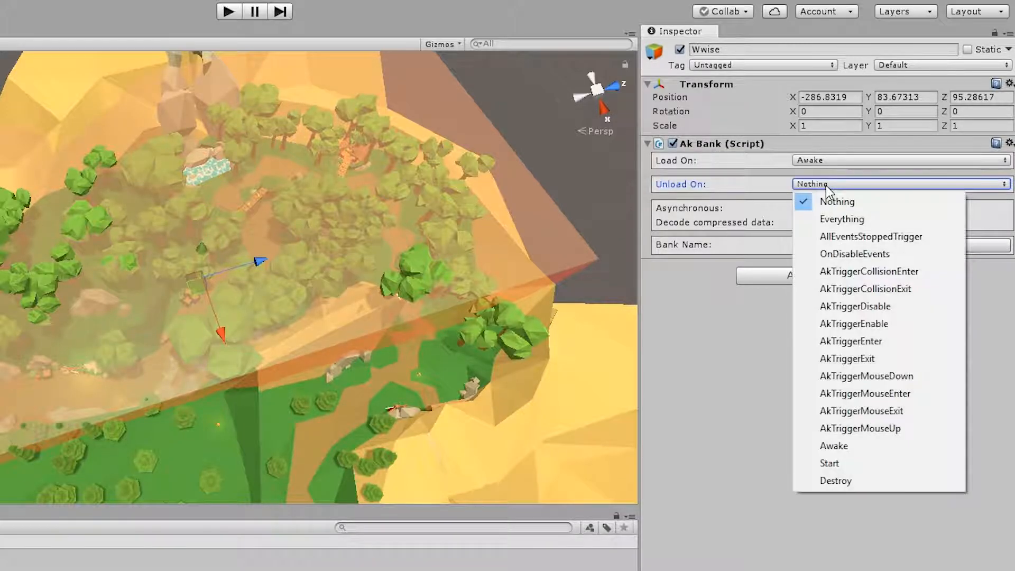
left_click(851, 481)
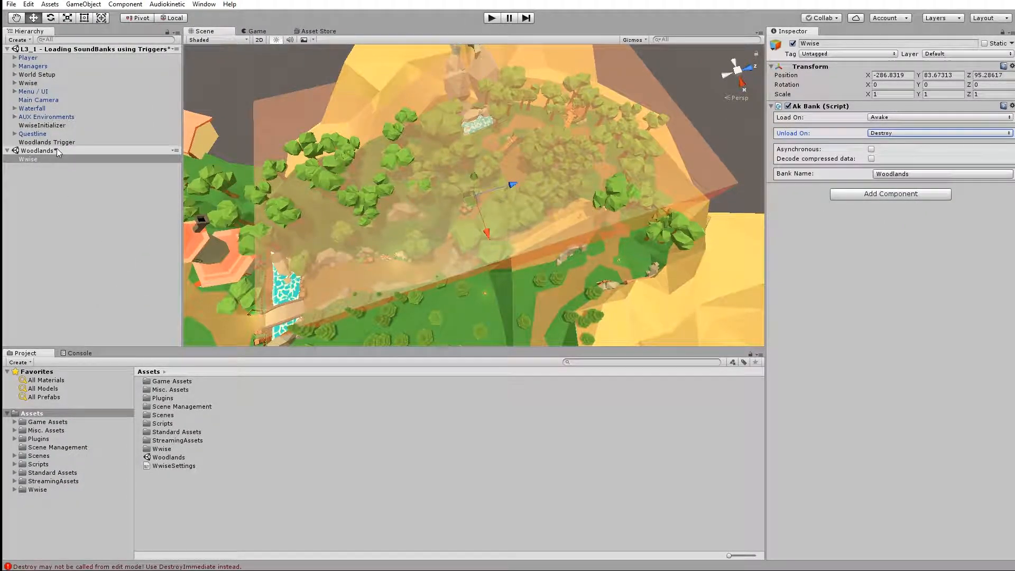
Step: Save the Woodlands scene and remove it from the Hierarchy
left_click(56, 150)
left_click(92, 167)
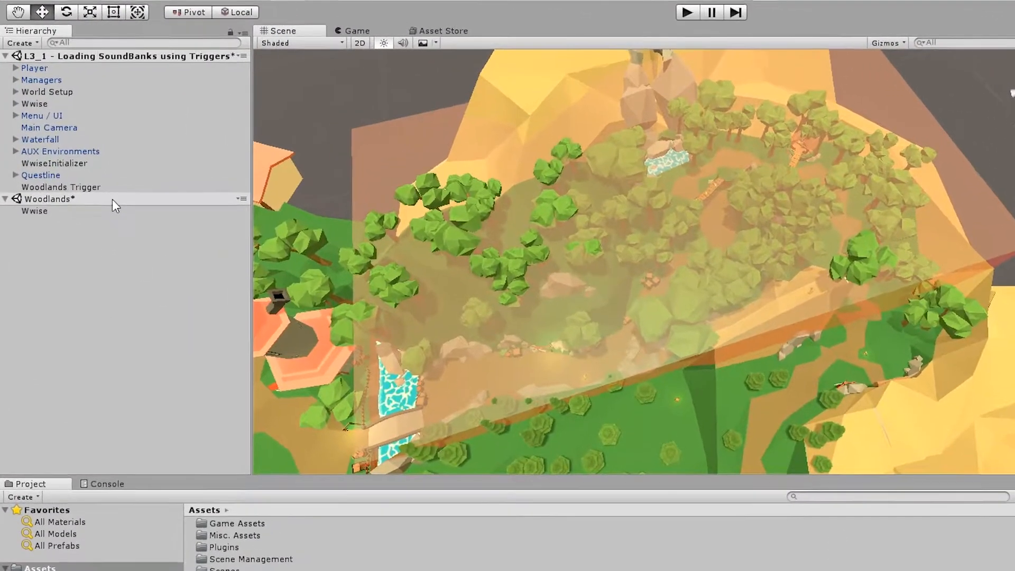
right_click(83, 151)
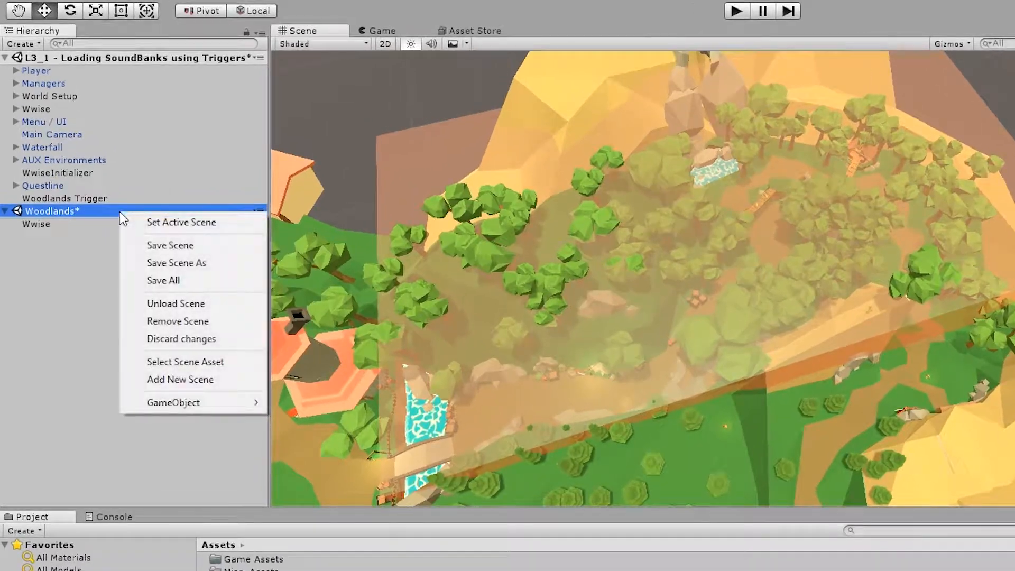
left_click(188, 246)
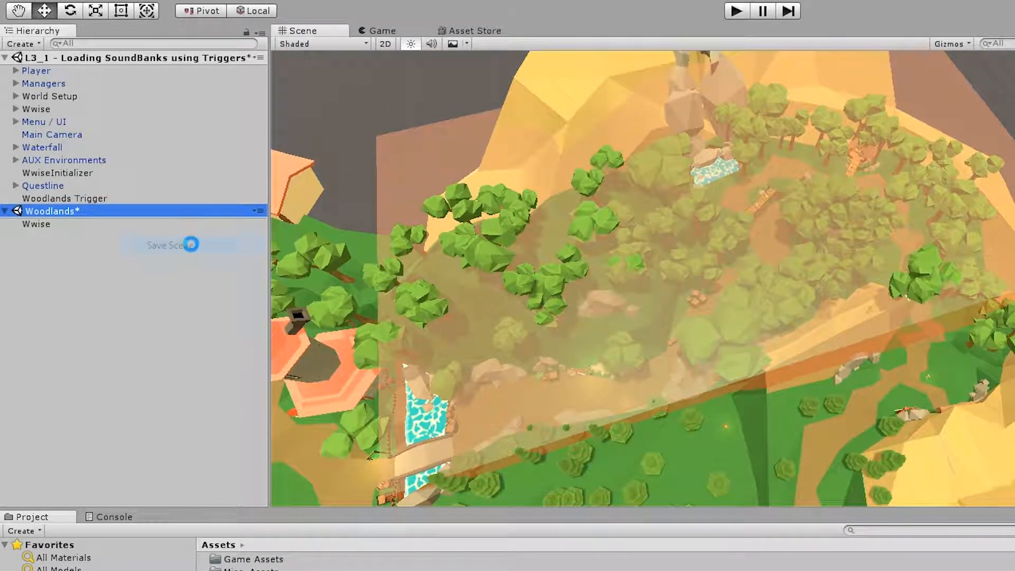
right_click(101, 211)
left_click(195, 320)
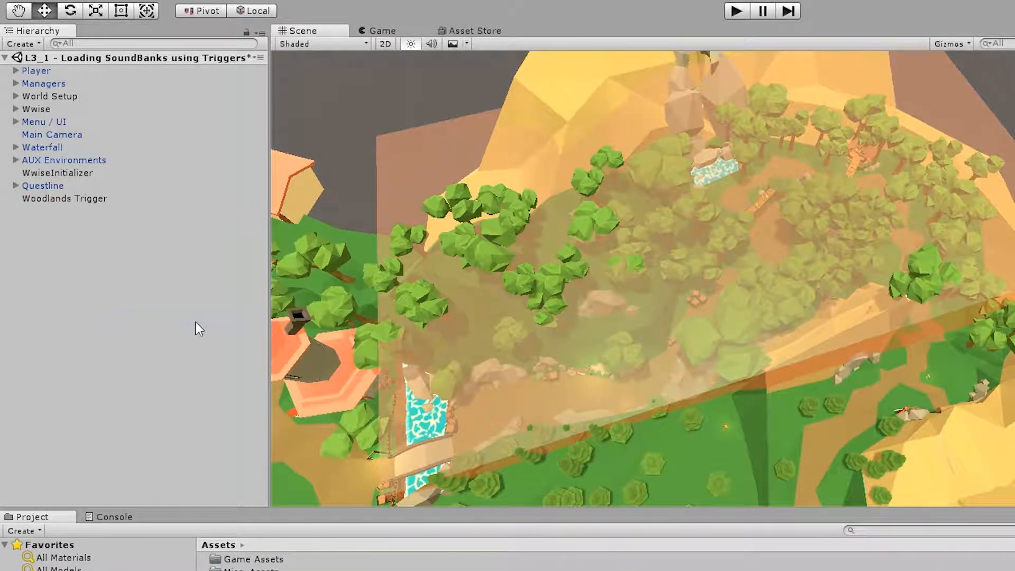
Step: Add a Load Scene Async On Enter component to the Woodlands Trigger
left_click(81, 202)
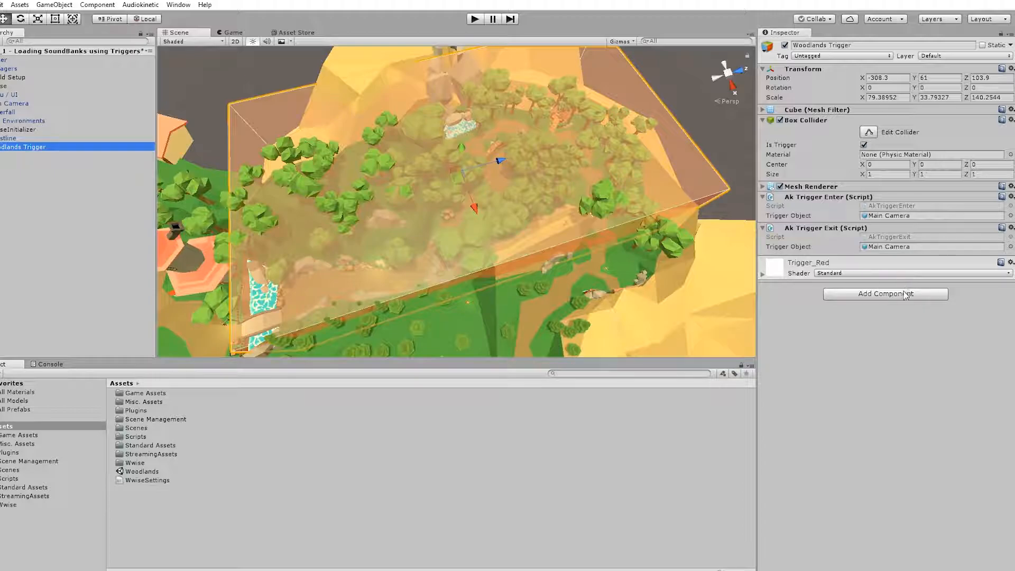
left_click(903, 294)
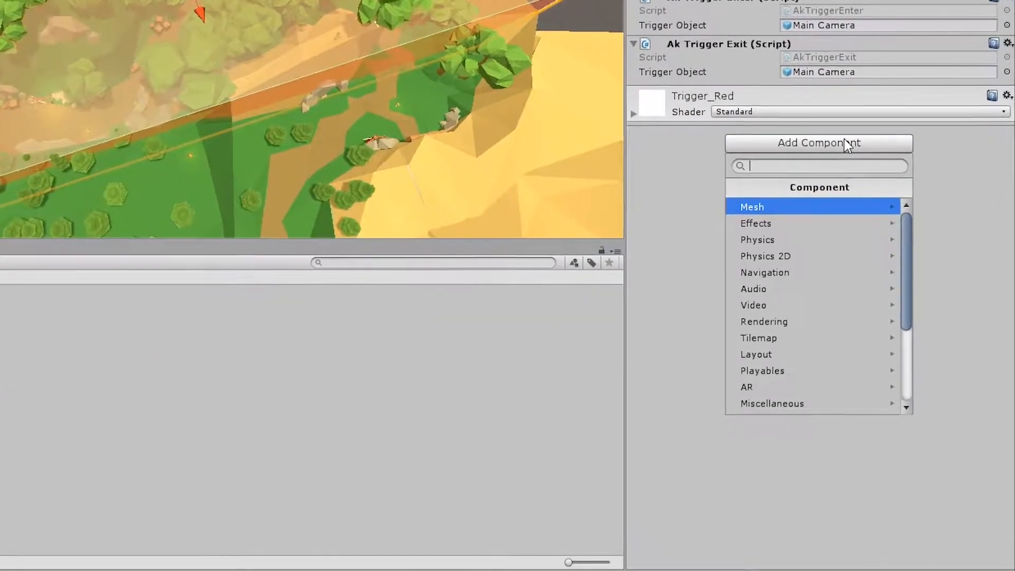
type("load")
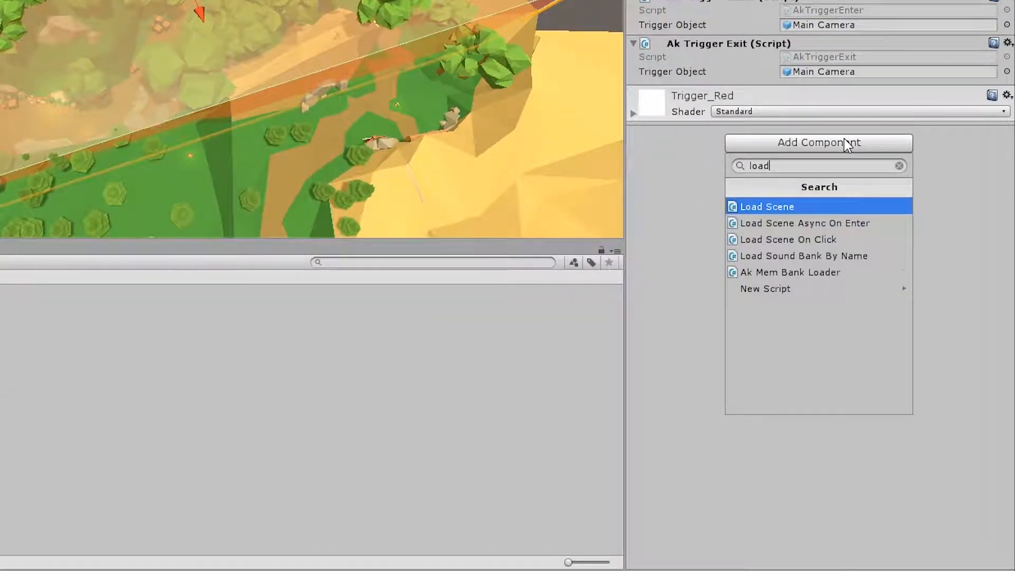
type("sceneasynconente")
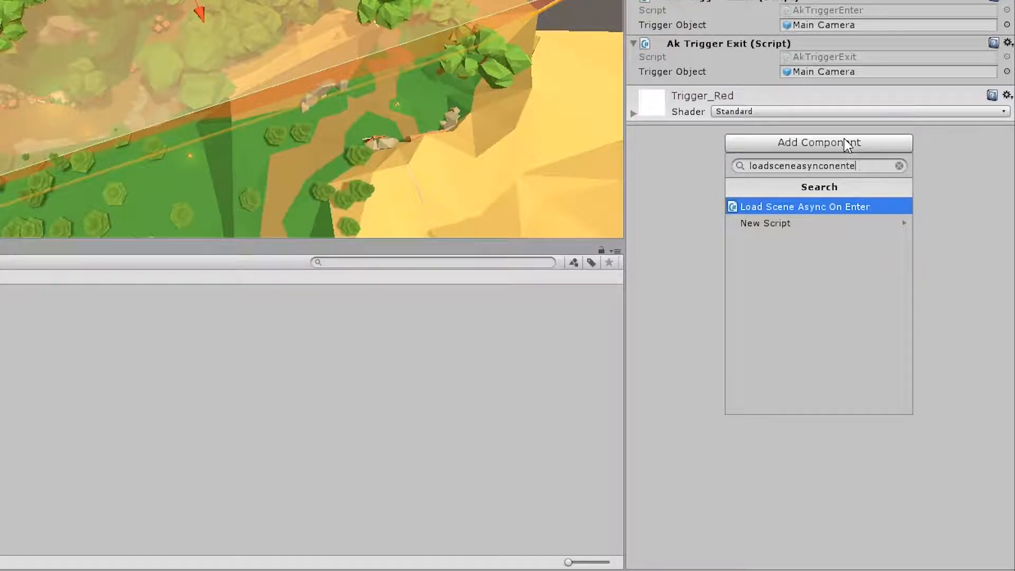
key("Return")
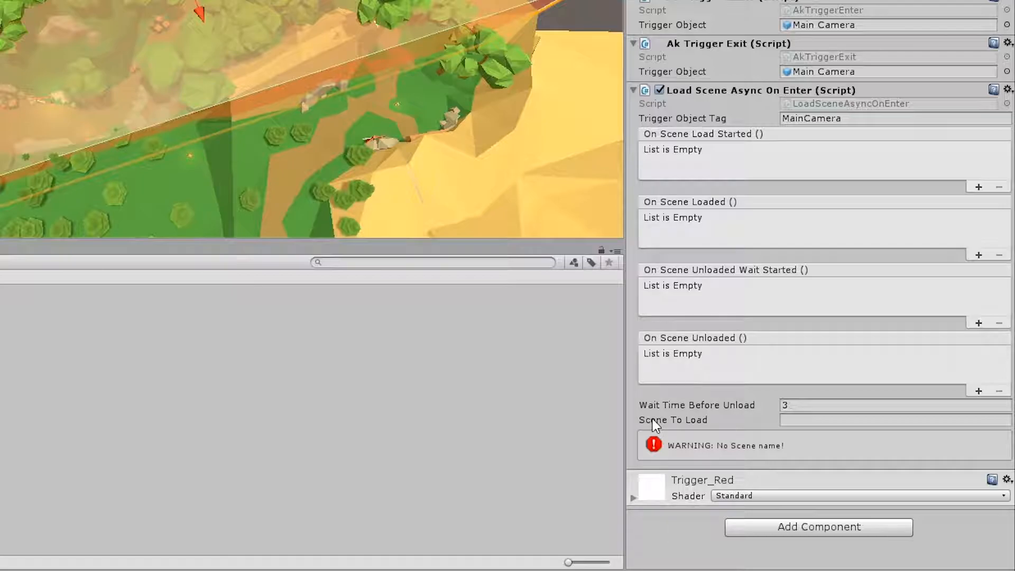
Step: Set the Load Scene Async On Enter component's Scene To Load to Woodlands
left_click(801, 419)
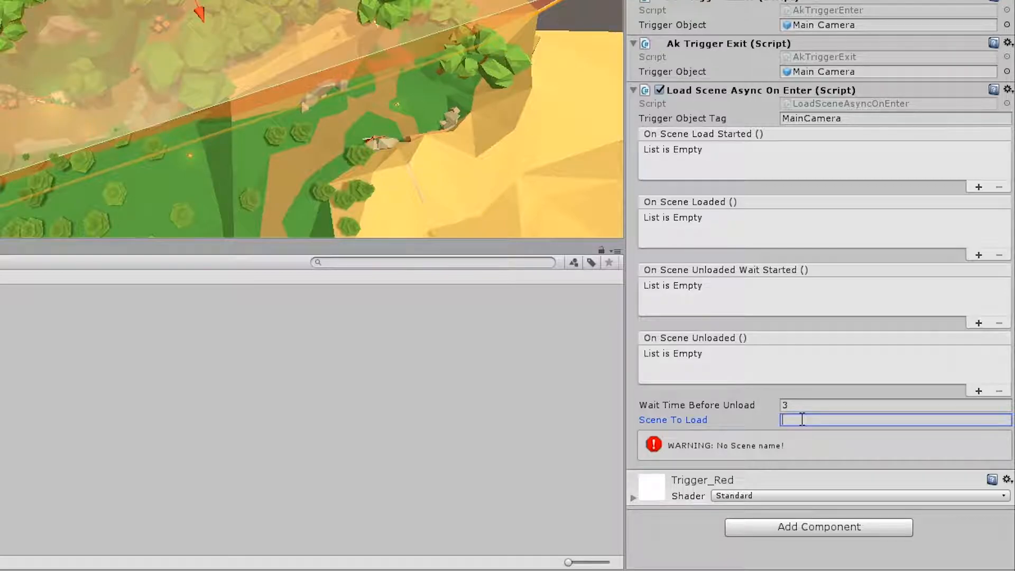
type("Woodlands")
left_click(839, 563)
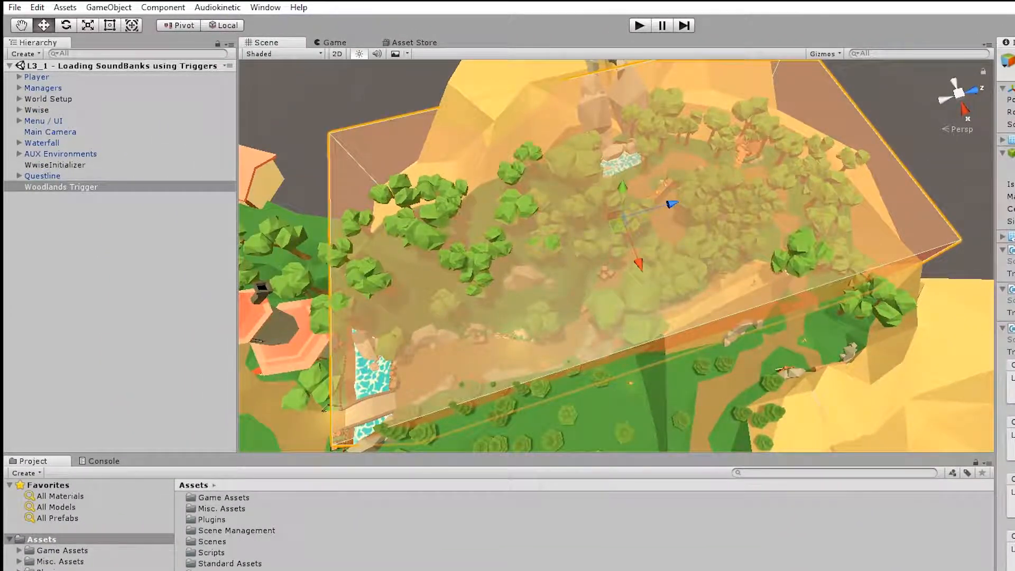
Step: Add the Woodlands scene to Scenes In Build in the Build Settings, directly after Credits, and close the settings
left_click(15, 7)
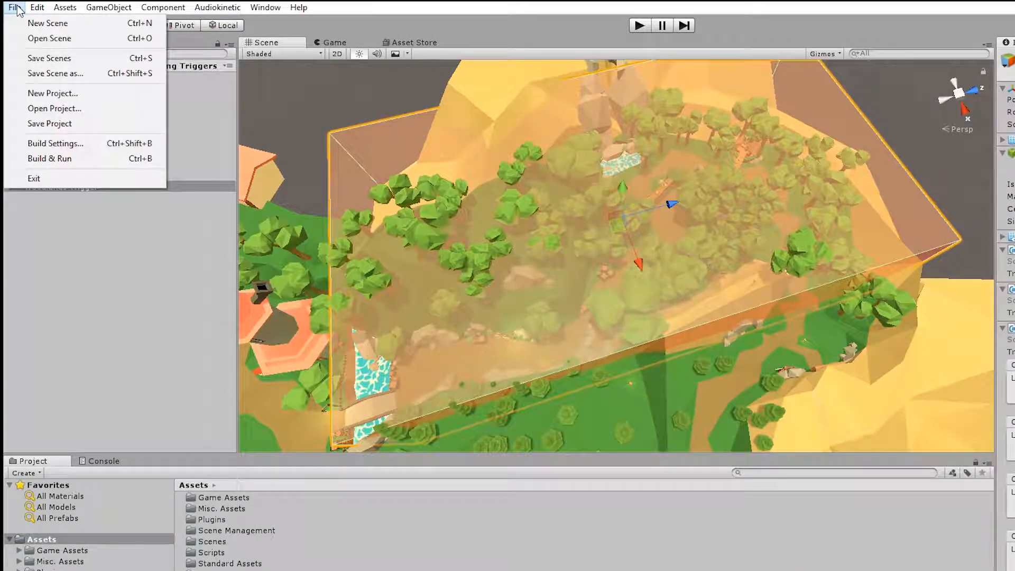
left_click(106, 141)
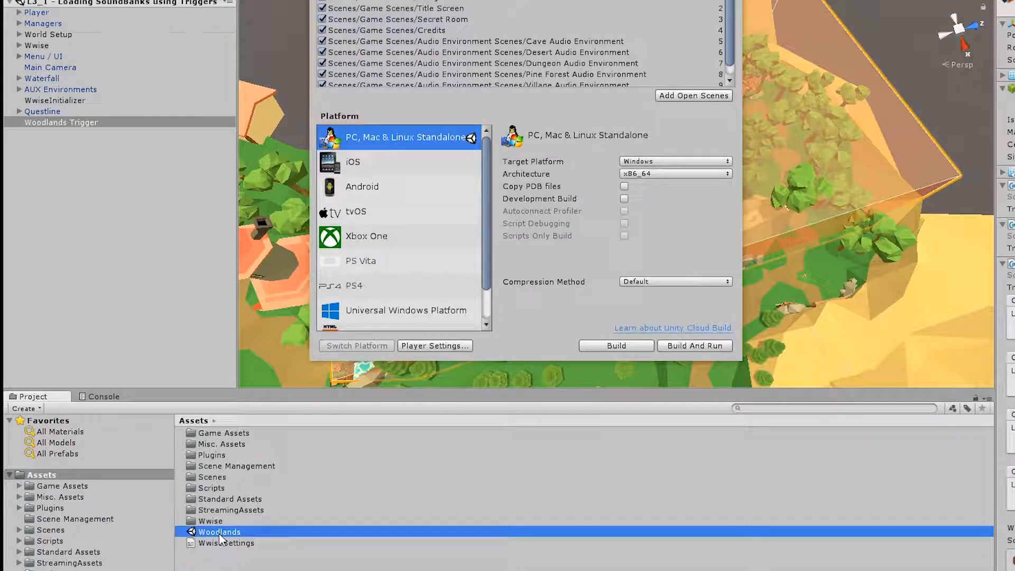
left_click_drag(219, 534, 548, 48)
mouse_move(548, 112)
left_mouse_down()
mouse_move(545, 101)
mouse_move(550, 108)
left_mouse_up()
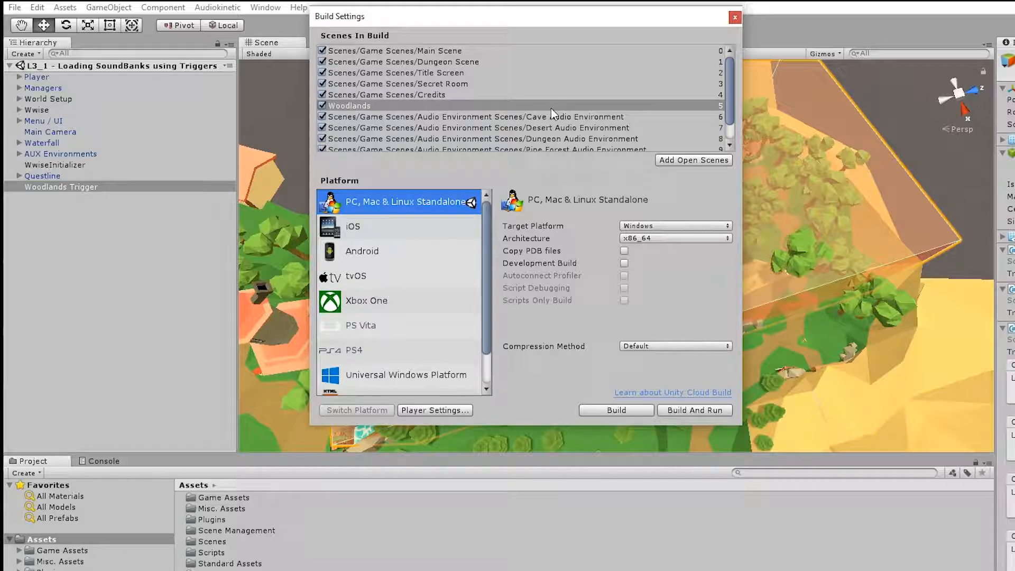
left_click(736, 21)
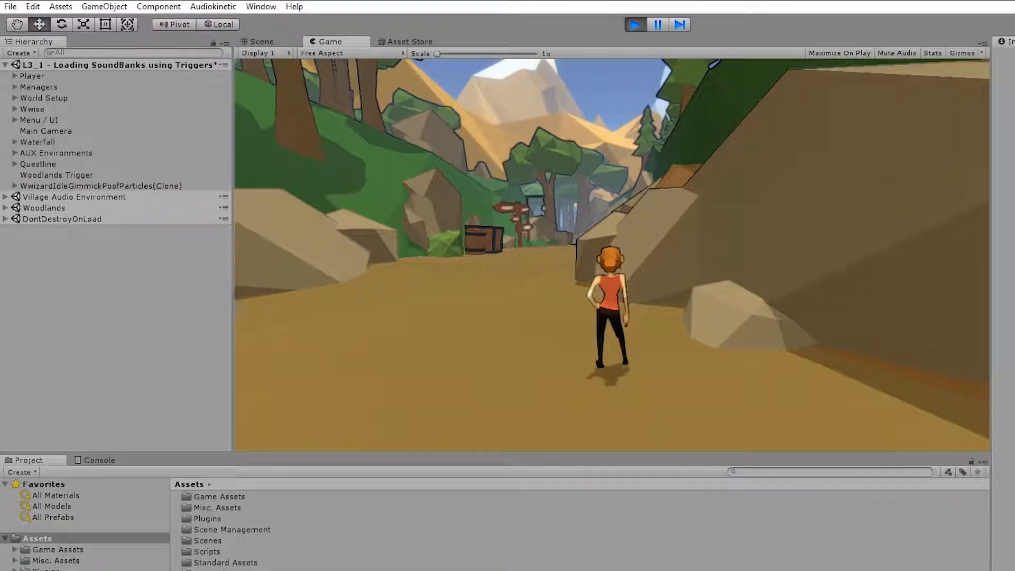
Step: Check the Woodlands scene in the Hierarchy during play and Woodlands.bnk in the Wwise Advanced Profiler's memory list
key("Escape")
left_click(54, 209)
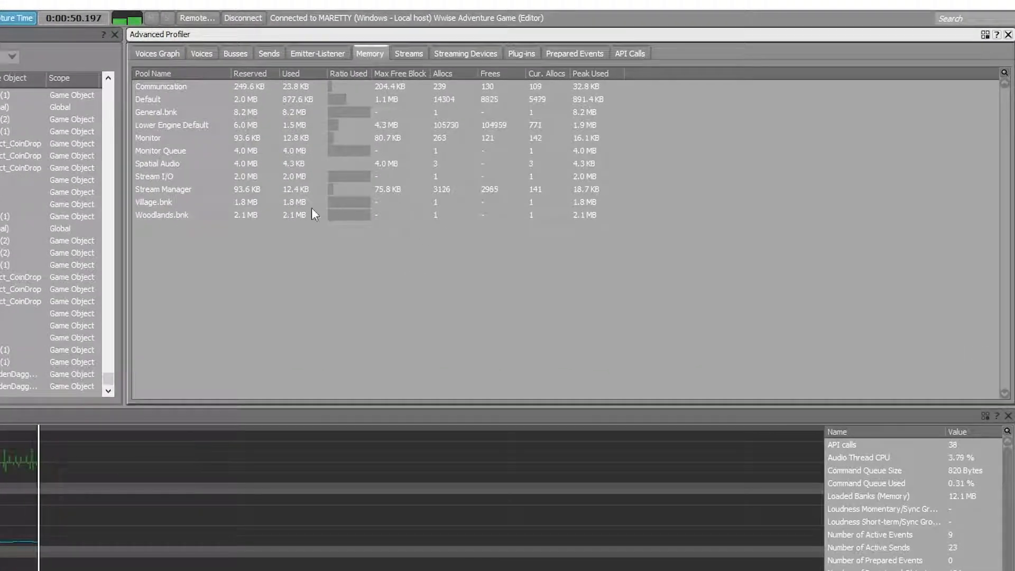
left_click(200, 214)
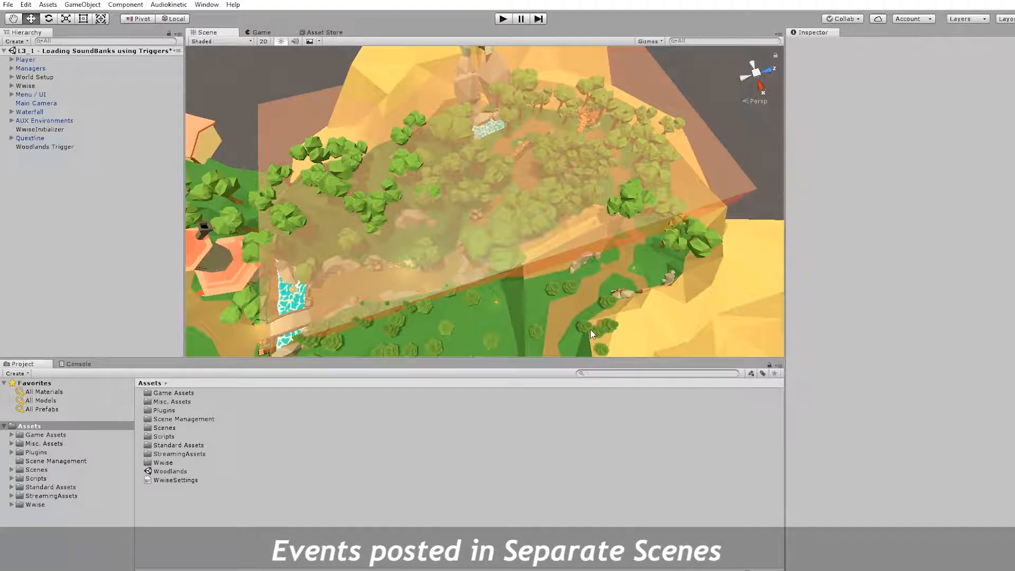
Step: Bring the Woodlands scene back into the Hierarchy, frame the Waterfall object, and expand it to select Waterfall_UpClose
left_click_drag(153, 471, 54, 209)
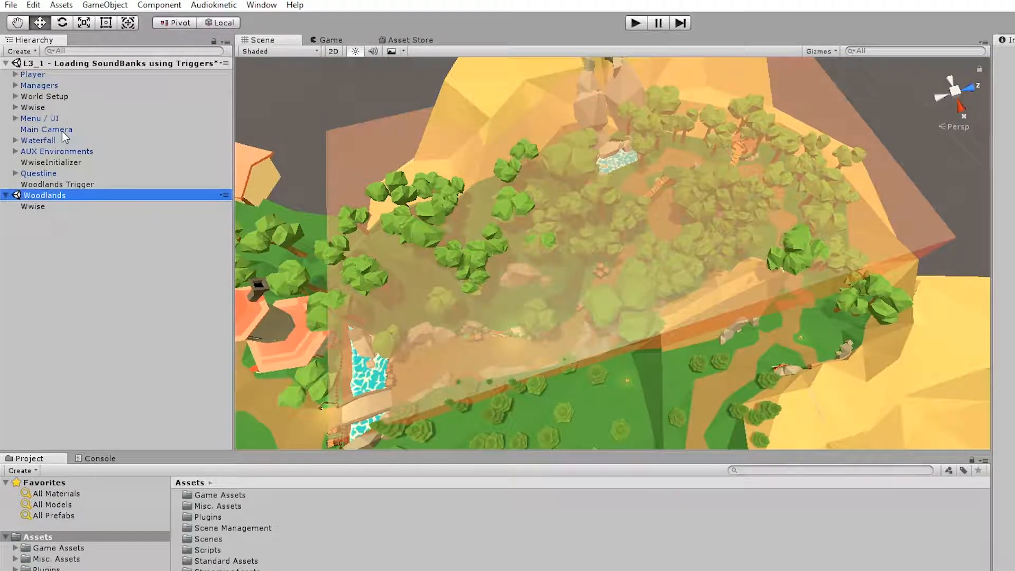
left_click(60, 139)
key("f")
left_click(16, 140)
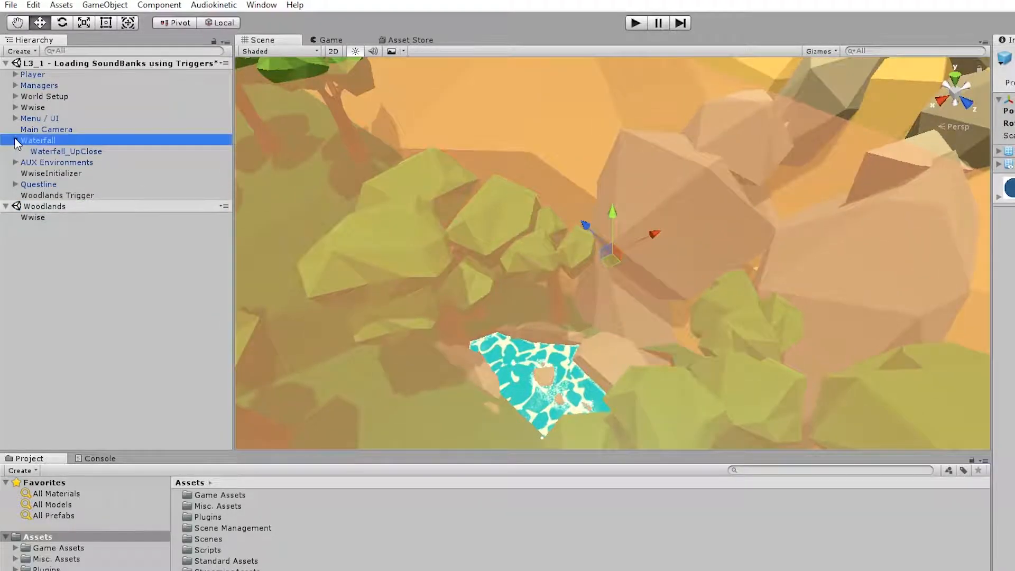
left_click(40, 152)
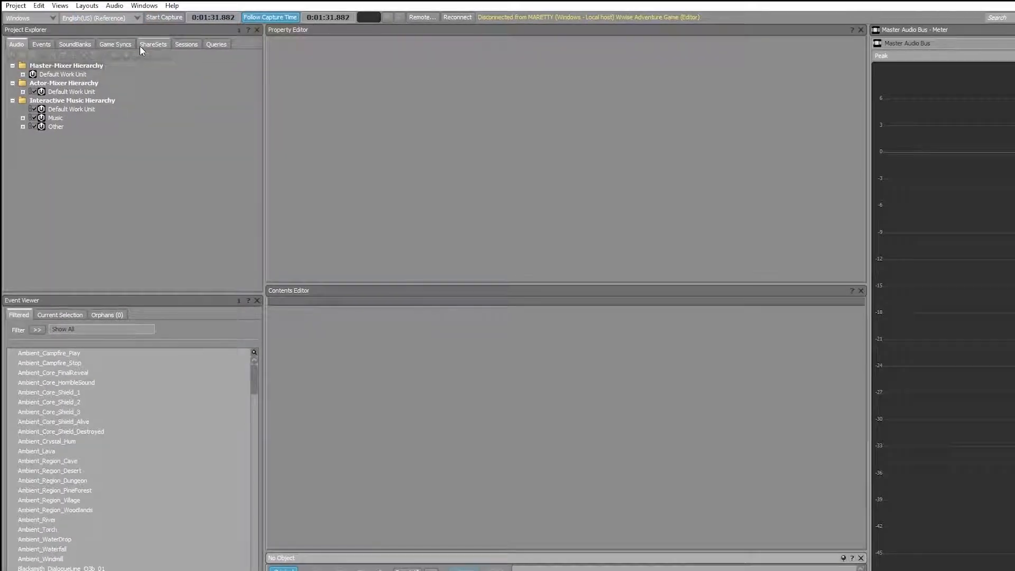
Step: Switch to Wwise and open the Woodlands SoundBank in the SoundBank Editor to inspect its included Ambient_Waterfall event
left_click(90, 43)
double_click(74, 161)
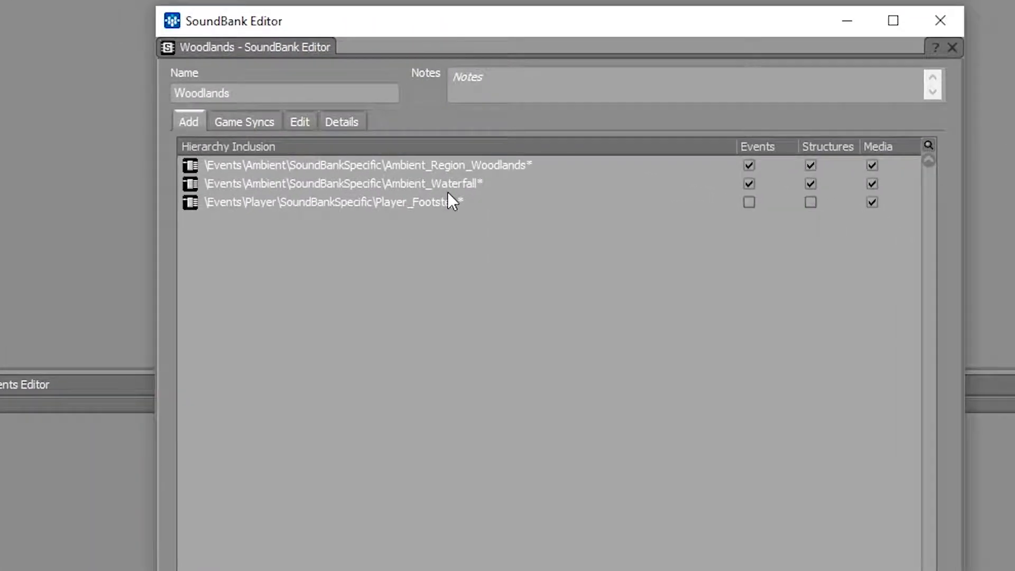
left_click(520, 186)
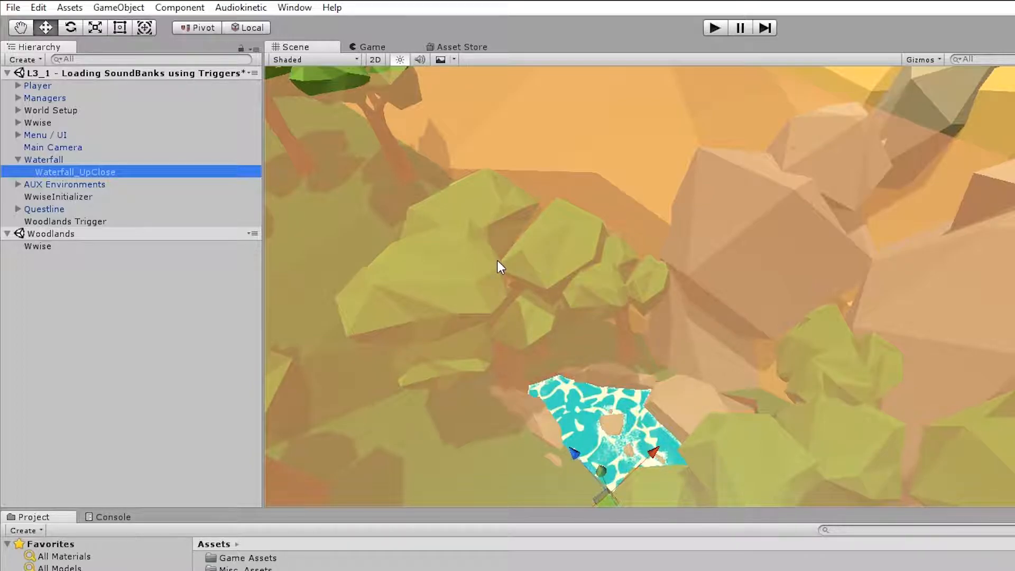
Step: Unload the Woodlands scene in Unity and briefly play the game to examine the Console for Waterfall_UpClose event errors
left_click(68, 238)
right_click(72, 236)
left_click(134, 328)
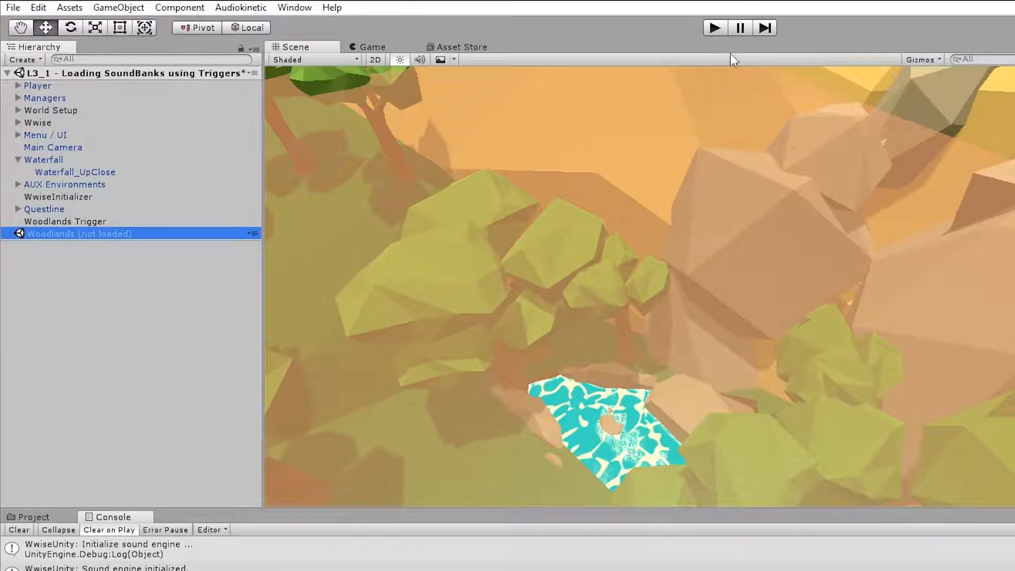
left_click(714, 27)
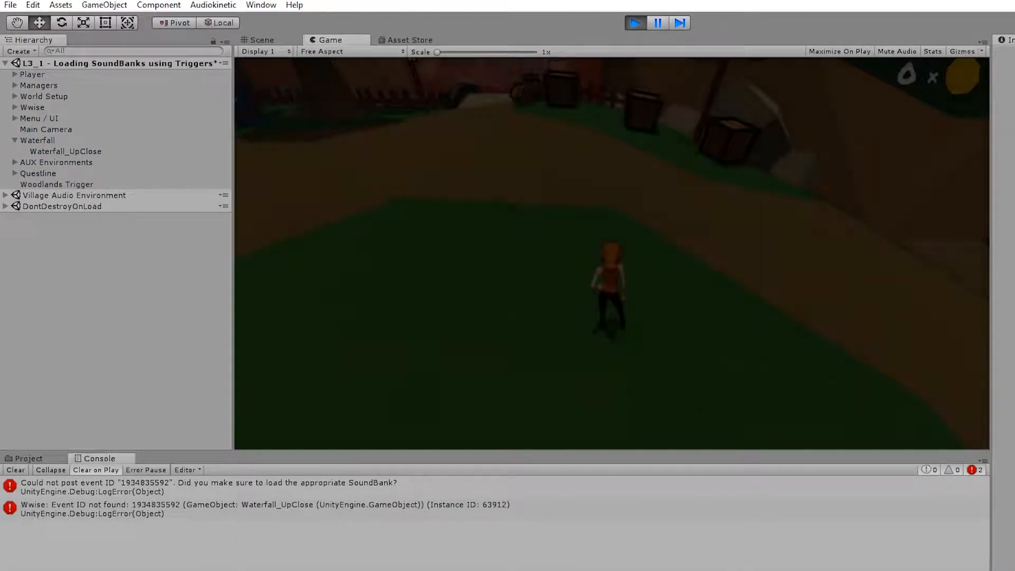
key("ctrl+p")
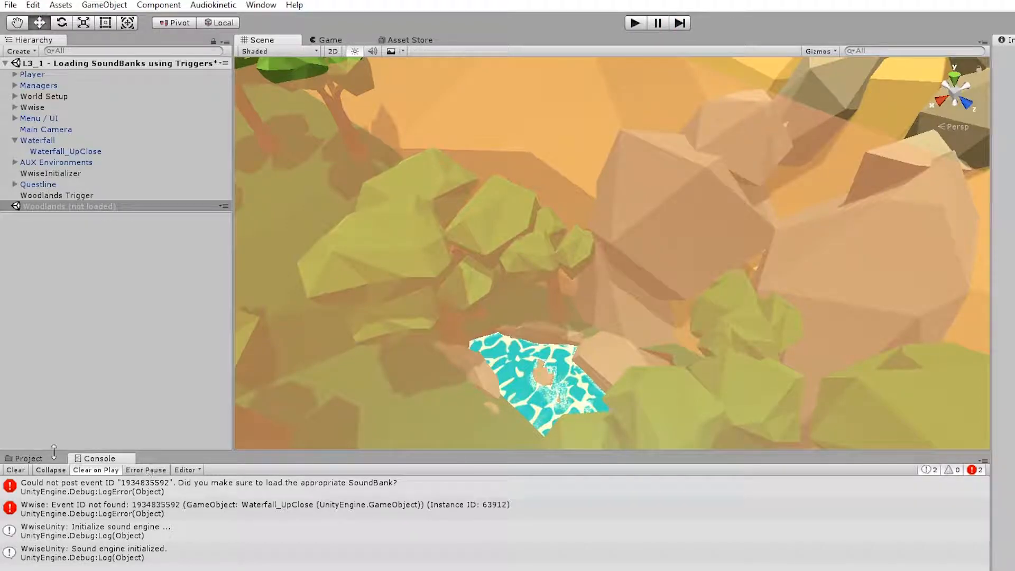
left_click(227, 512)
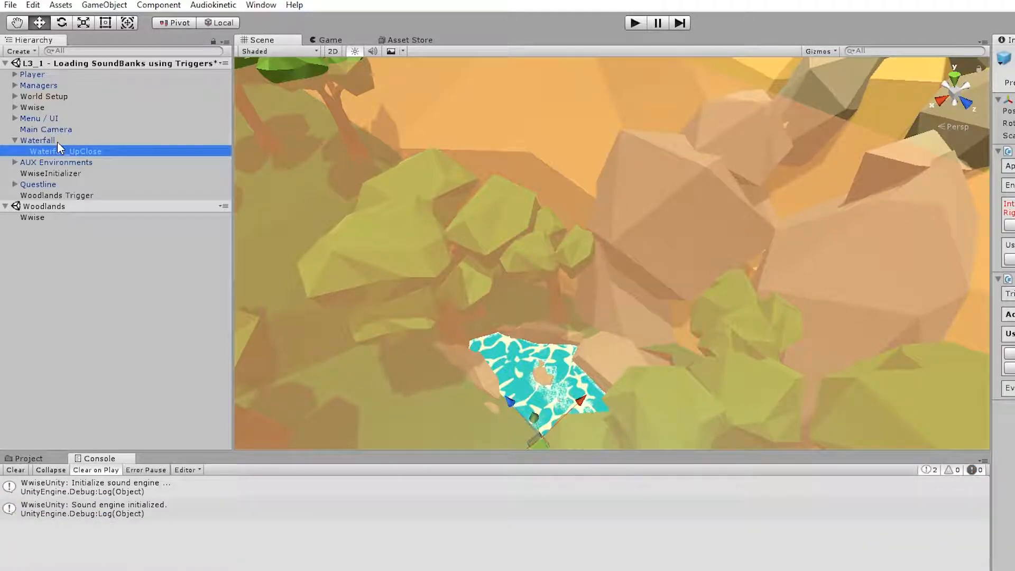
Step: Move the Waterfall object with its Waterfall_UpClose child from the lesson scene into the Woodlands scene
left_click(57, 140)
left_click_drag(55, 140, 54, 226)
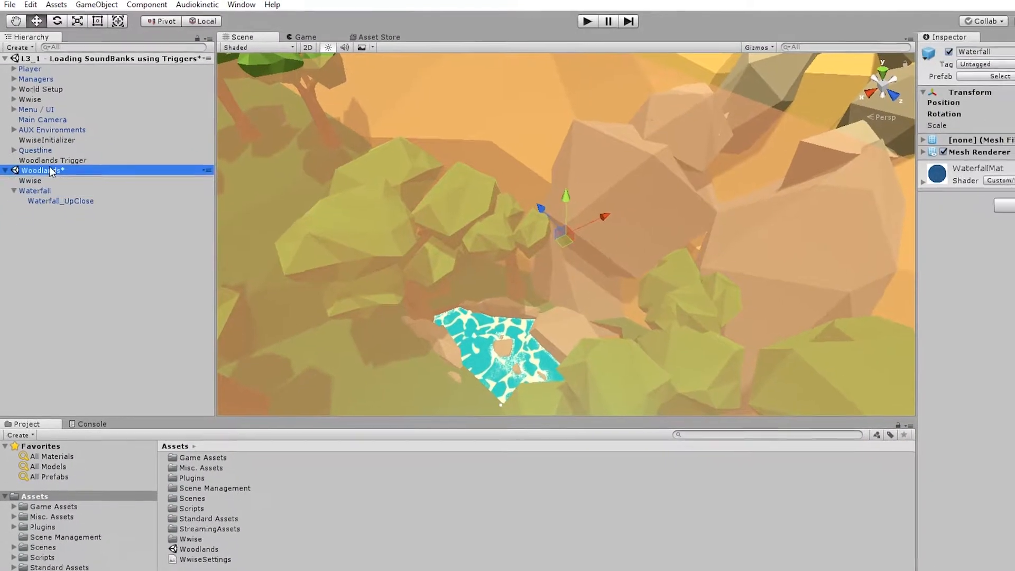
left_click(121, 194)
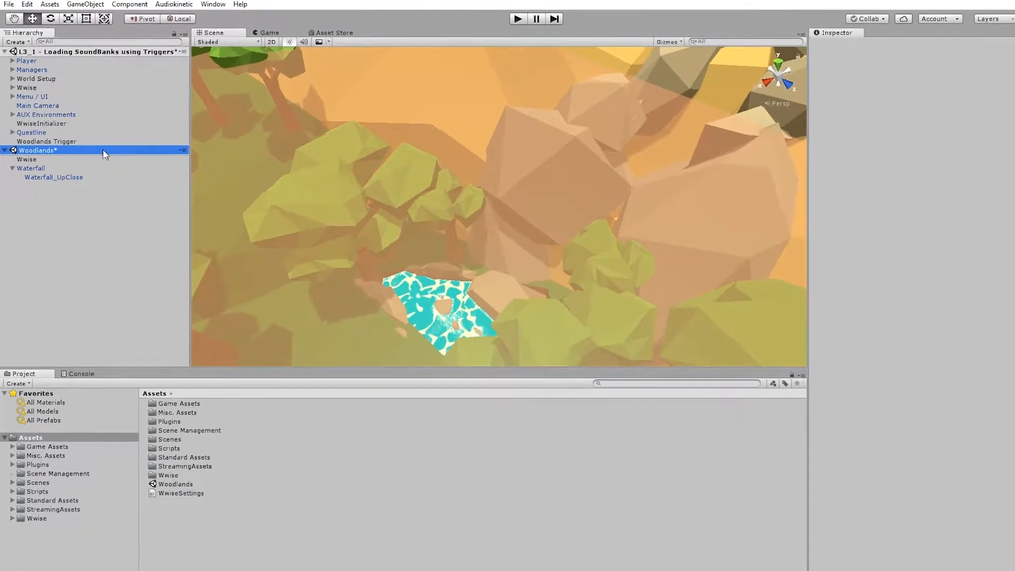
left_click(95, 164)
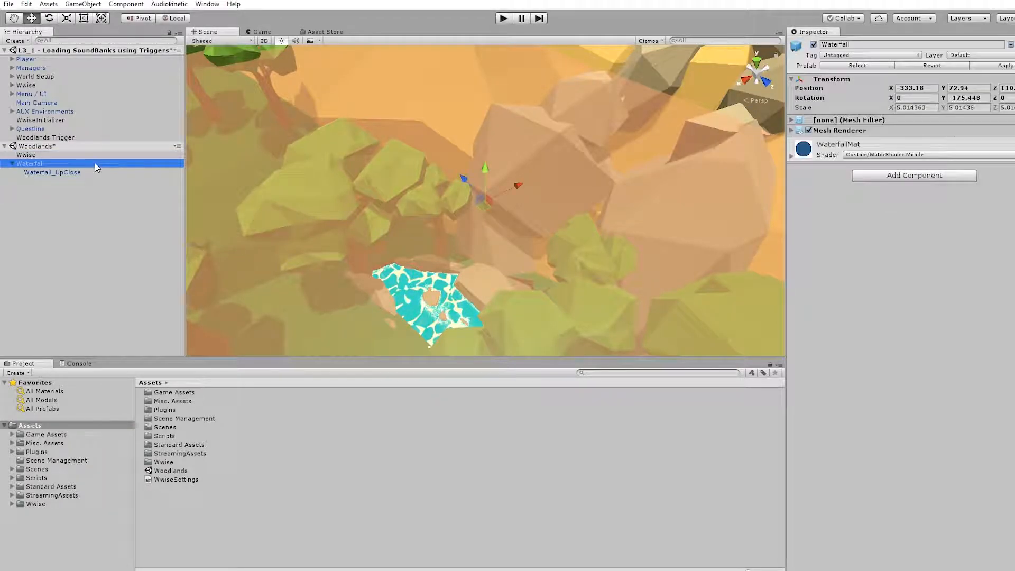
Step: Check the trigger options of the Ak Event on Waterfall_UpClose, keeping Start as the trigger for Ambient_Waterfall
left_click(94, 173)
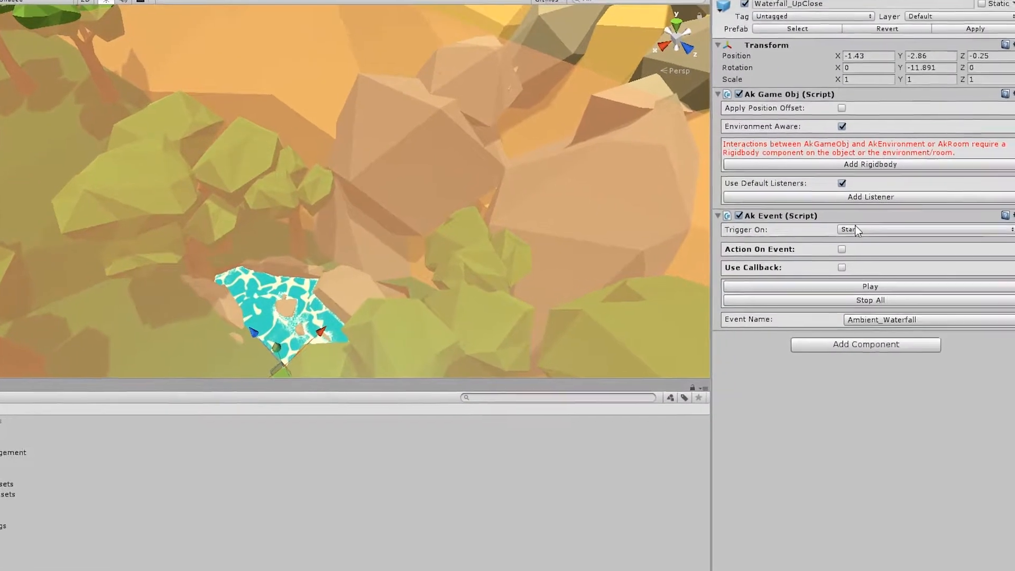
left_click(902, 232)
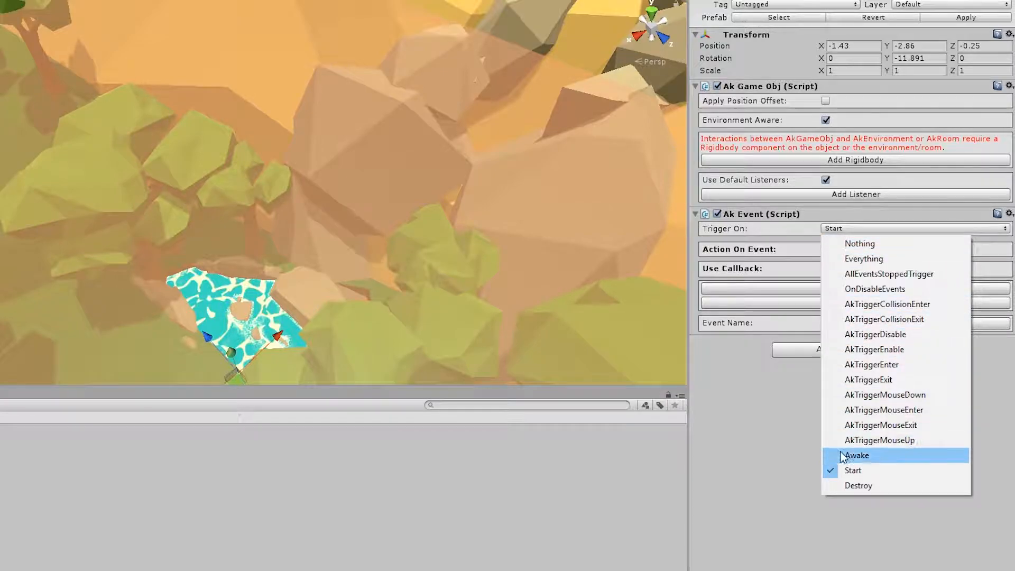
left_click(871, 472)
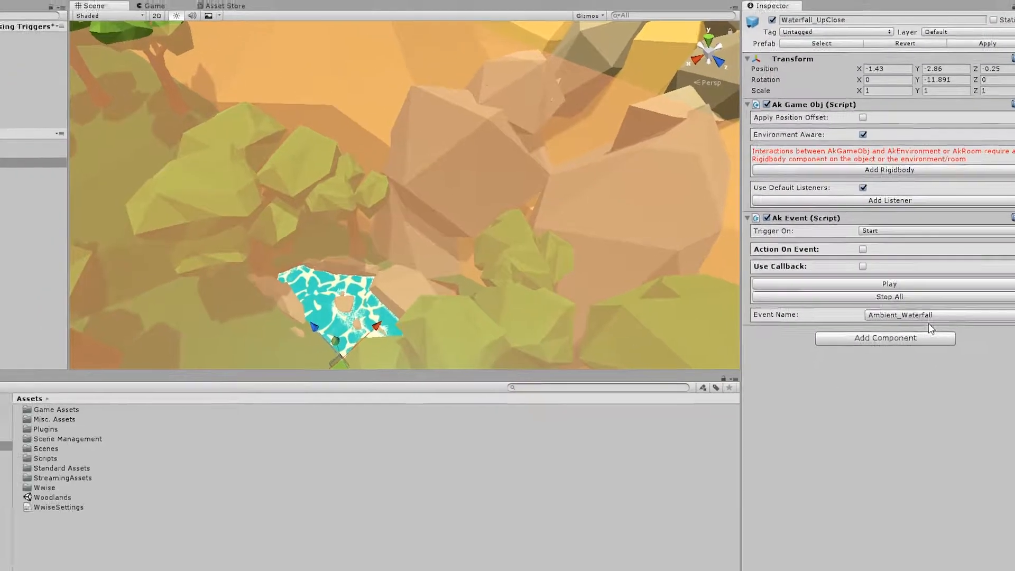
Step: Remove the Woodlands scene from the Hierarchy and play the game, running the character over the bridge towards the Woodlands
right_click(35, 145)
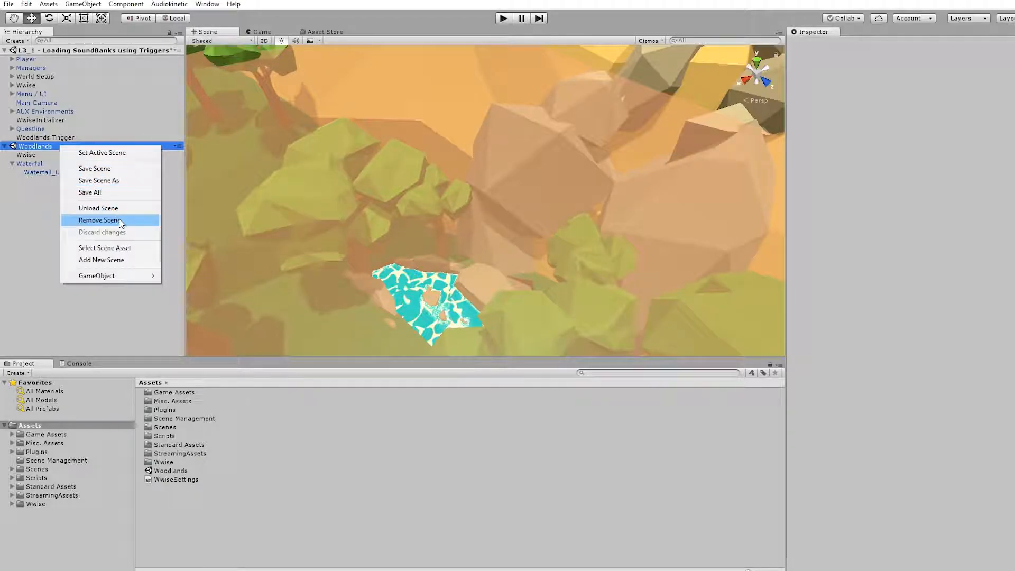
left_click(120, 221)
left_click(506, 20)
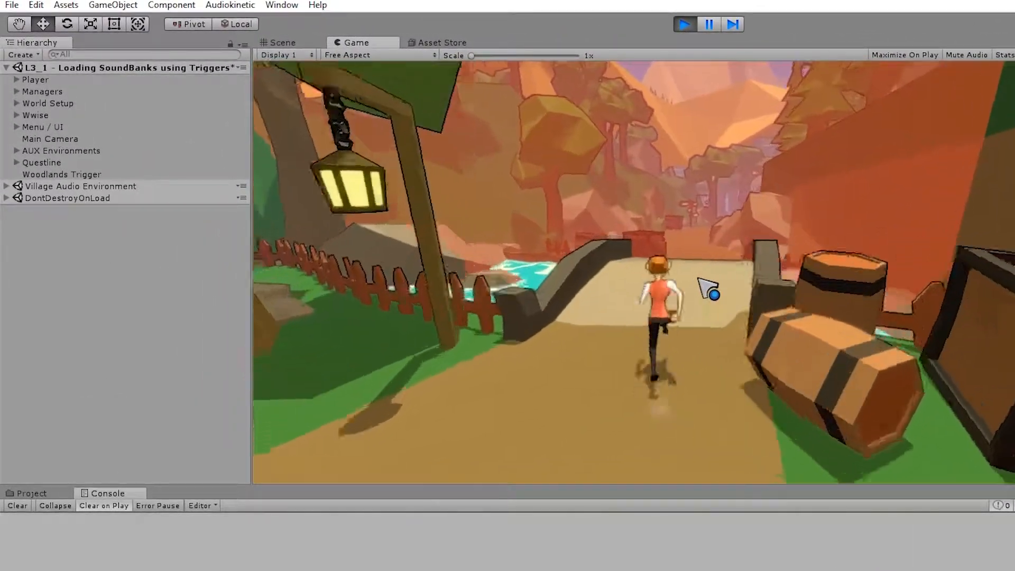
Step: Switch to the Wwise profiler and look through the Voices Graph for the voices playing in the running game
key("Escape")
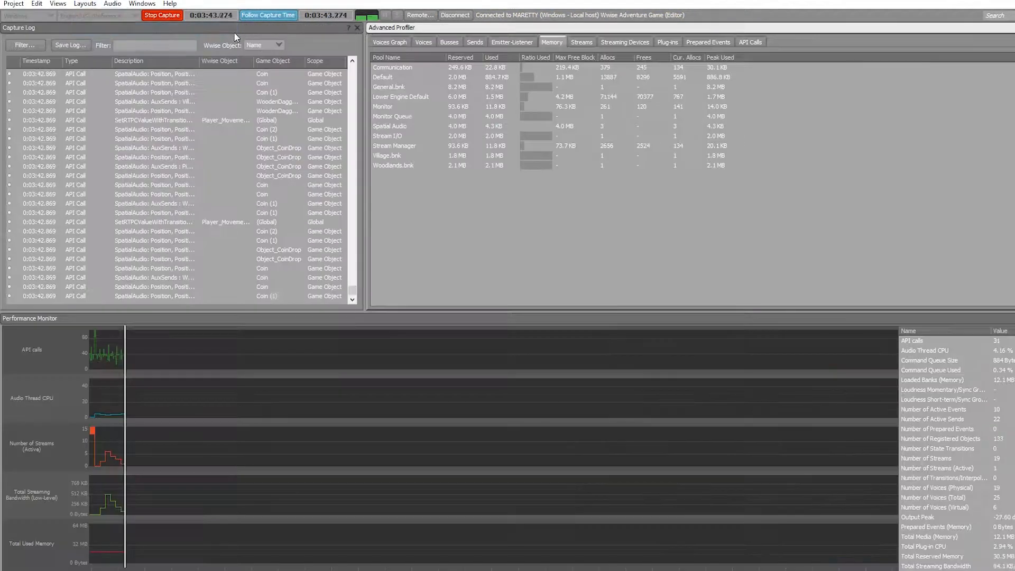
left_click(404, 41)
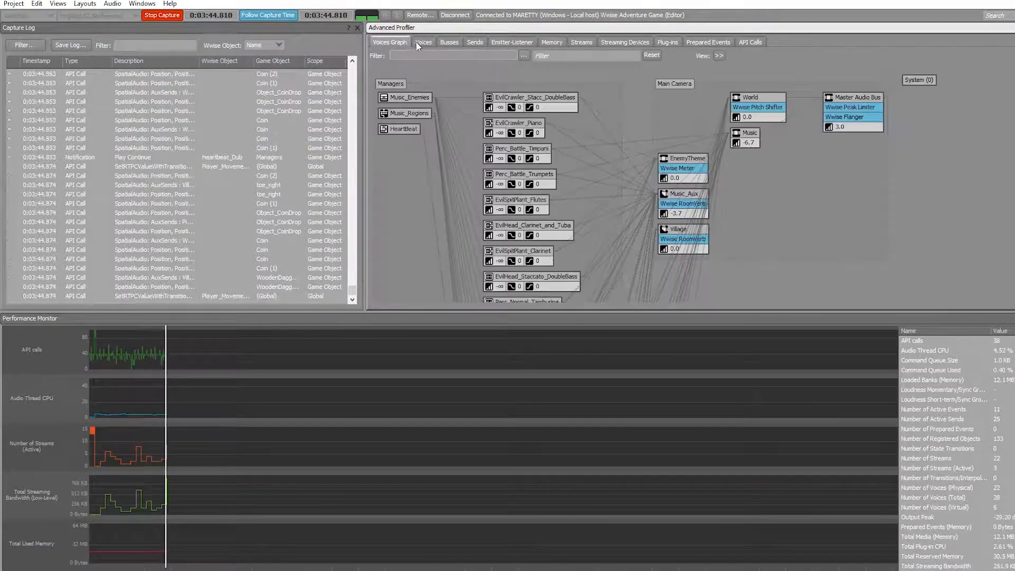
scroll(483, 247, "down", 10)
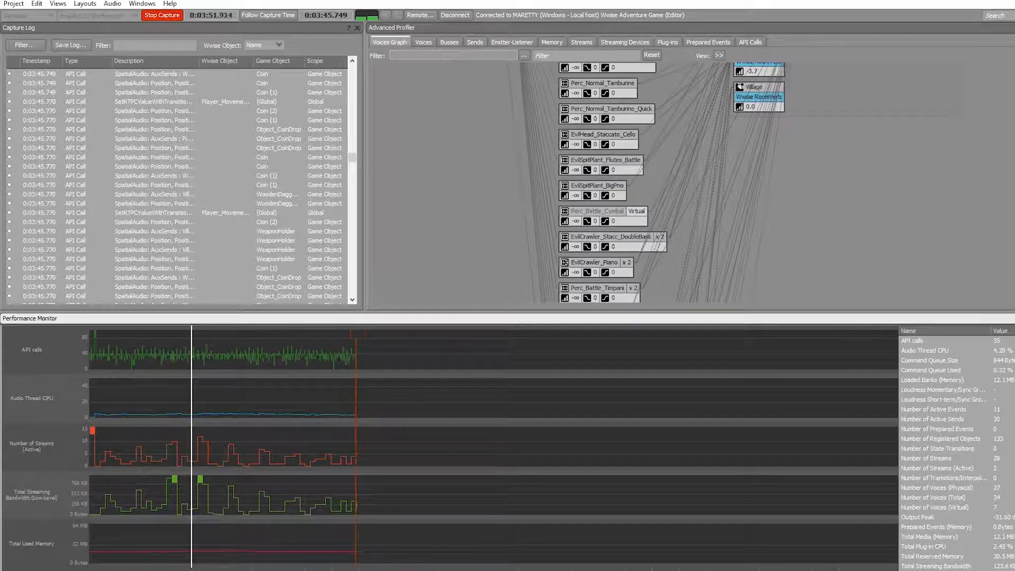